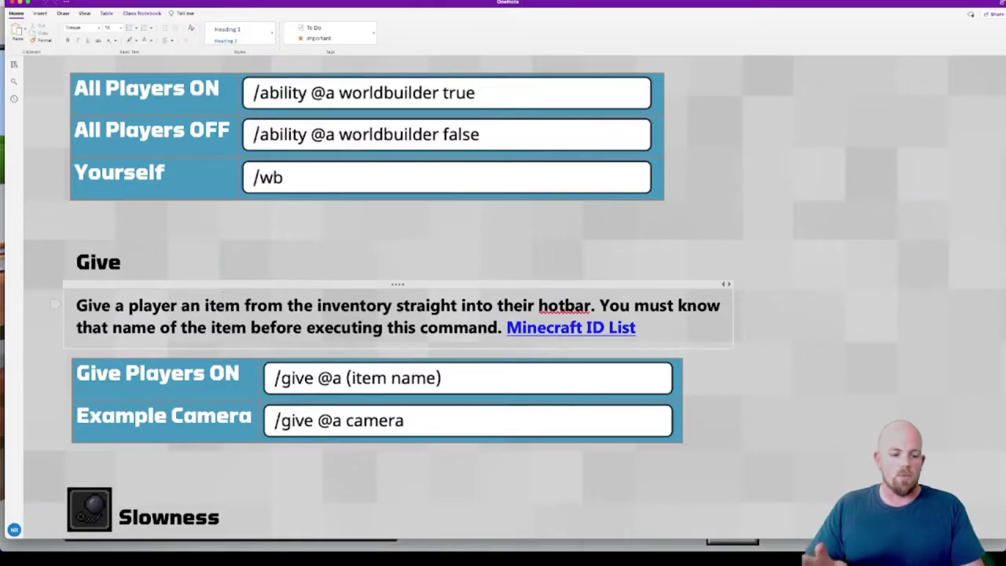
Switch from the OneNote command list to Minecraft: Education Edition and resume the game
{"action": "scroll", "coordinate": [222, 295], "scroll_direction": "up", "scroll_amount": 1}
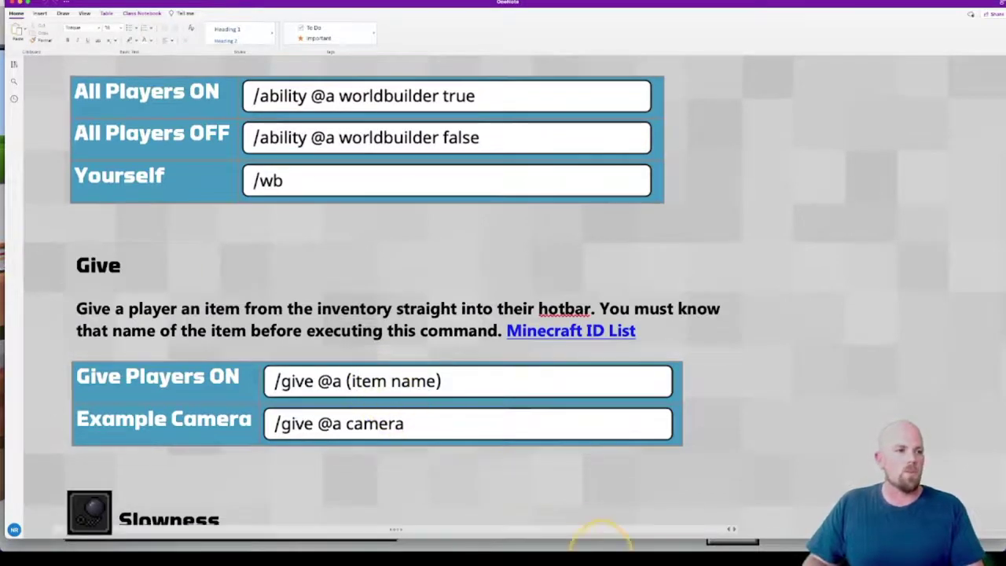
{"action": "left_click", "coordinate": [602, 550]}
{"action": "left_click", "coordinate": [20, 23]}
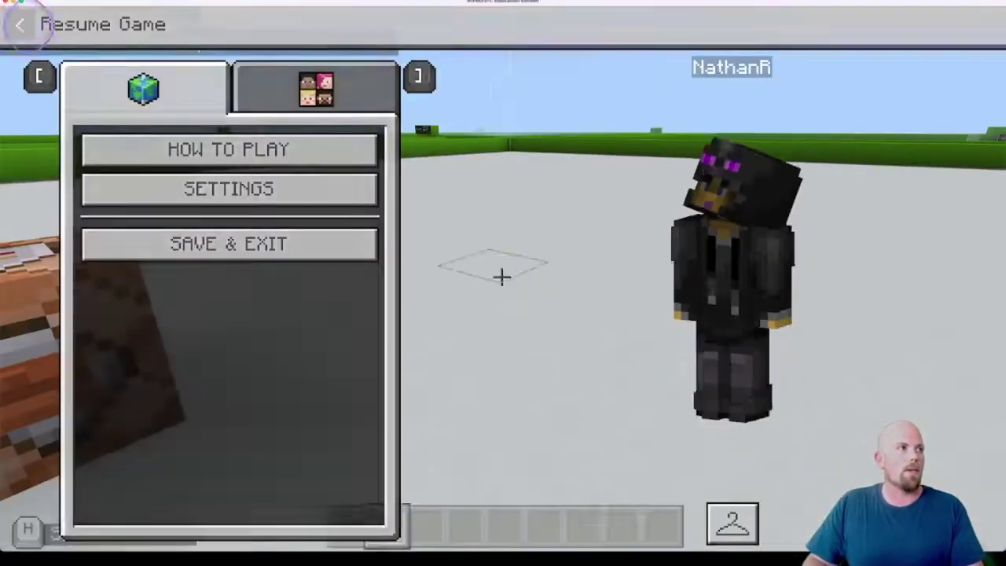
{"action": "scroll", "coordinate": [502, 277], "scroll_direction": "up", "scroll_amount": 2}
{"action": "scroll", "coordinate": [503, 278], "scroll_direction": "down", "scroll_amount": 1}
{"action": "scroll", "coordinate": [502, 277], "scroll_direction": "up", "scroll_amount": 1}
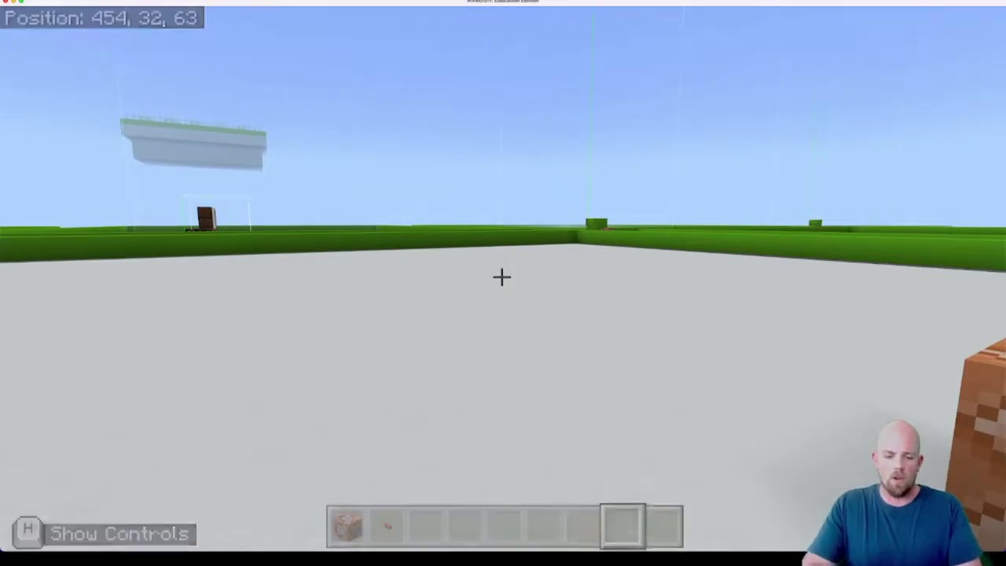
Run the chat command /give @s camera to give yourself a camera
{"action": "type", "text": "t/gi"}
{"action": "type", "text": "ve "}
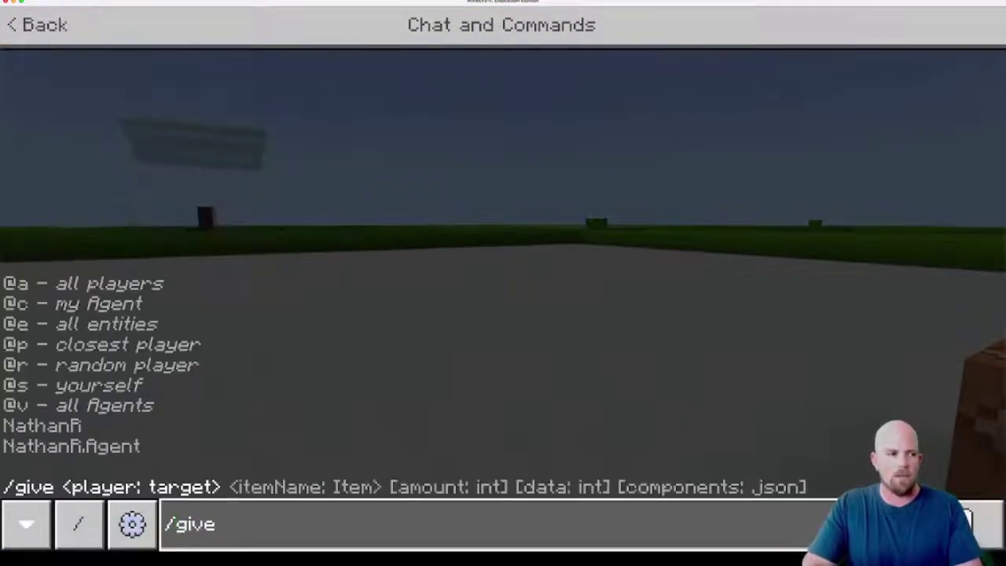
{"action": "type", "text": "@"}
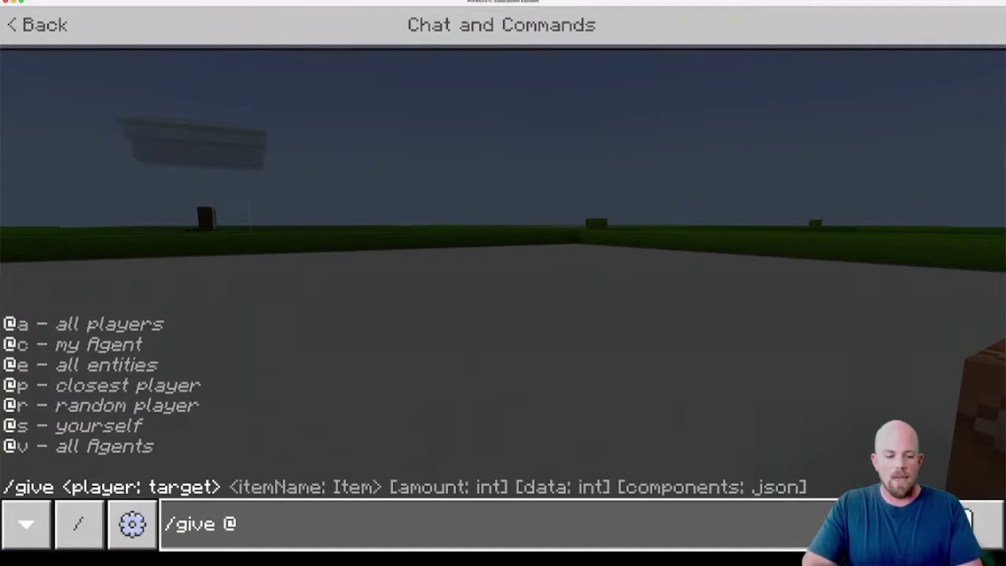
{"action": "type", "text": "s camera"}
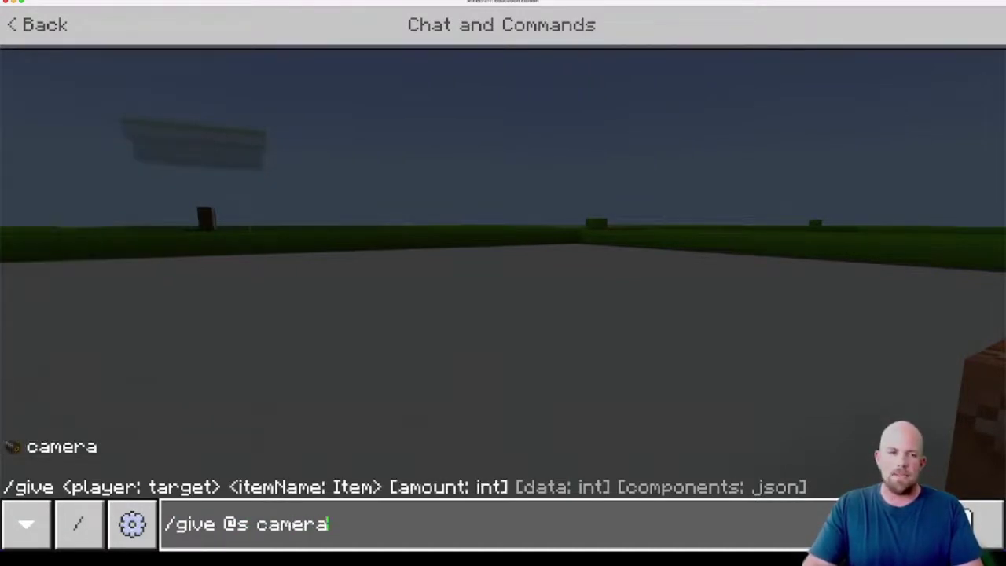
{"action": "key", "text": "Return"}
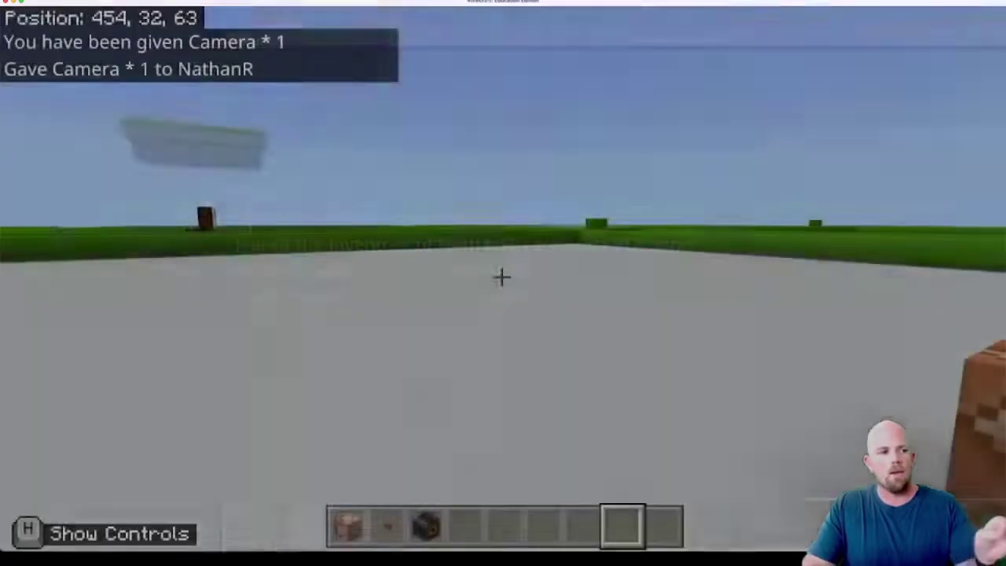
Equip the camera, place it on the ground beside the command block and use it to take a picture
{"action": "key", "text": "3"}
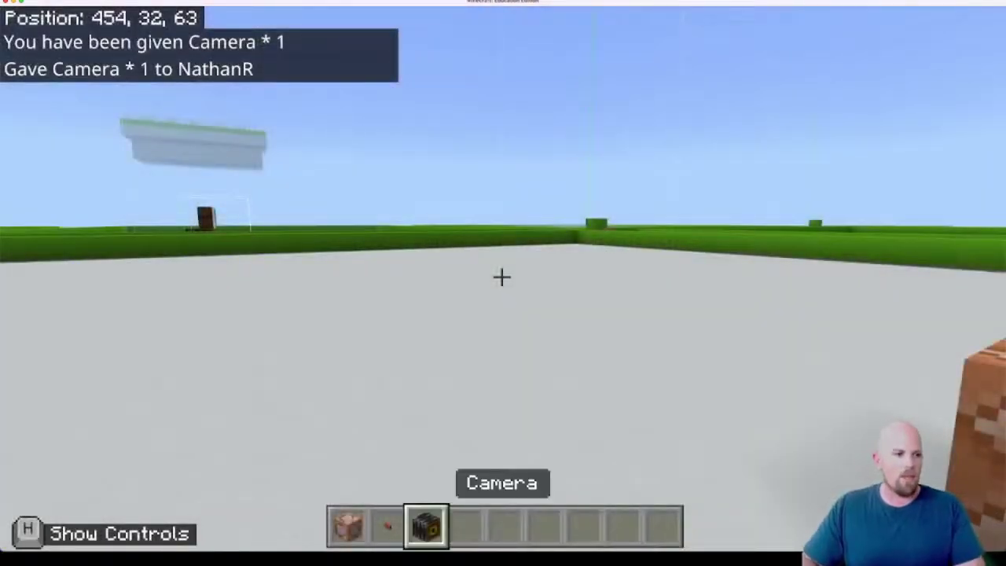
{"action": "right_click", "coordinate": [503, 279]}
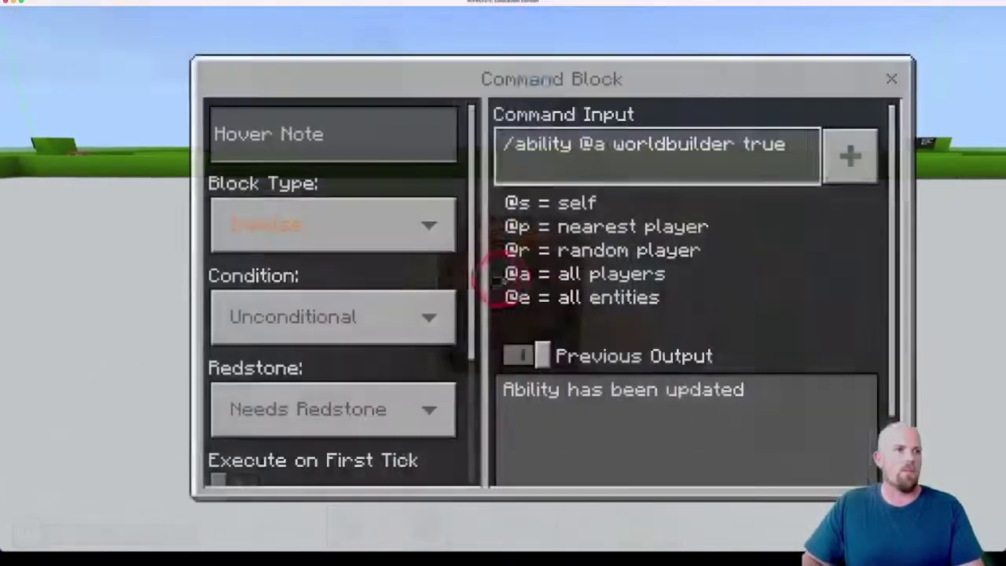
{"action": "left_click", "coordinate": [842, 78]}
{"action": "right_click", "coordinate": [496, 279]}
{"action": "scroll", "coordinate": [503, 277], "scroll_direction": "down", "scroll_amount": 1}
{"action": "scroll", "coordinate": [503, 276], "scroll_direction": "up", "scroll_amount": 1}
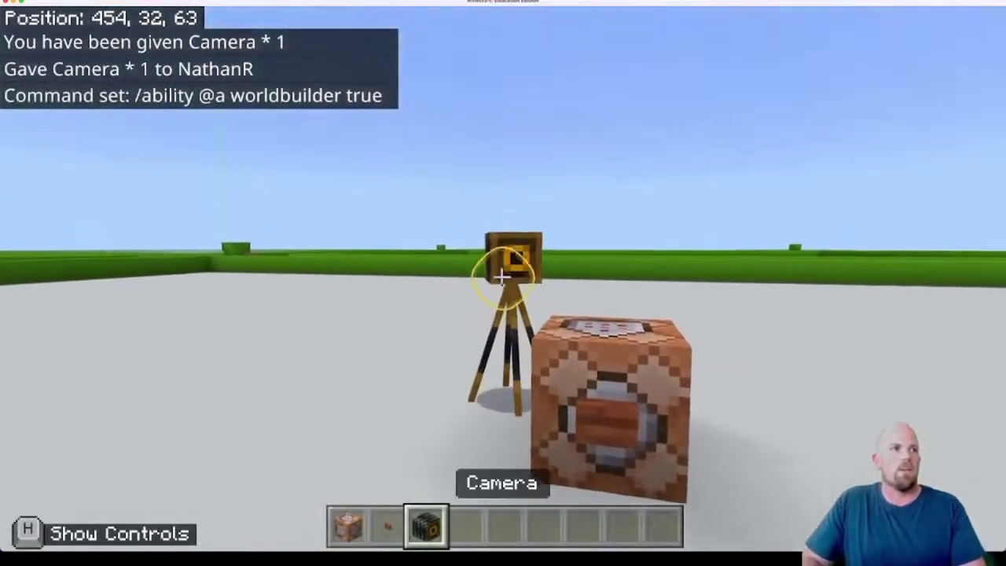
{"action": "right_click", "coordinate": [503, 276]}
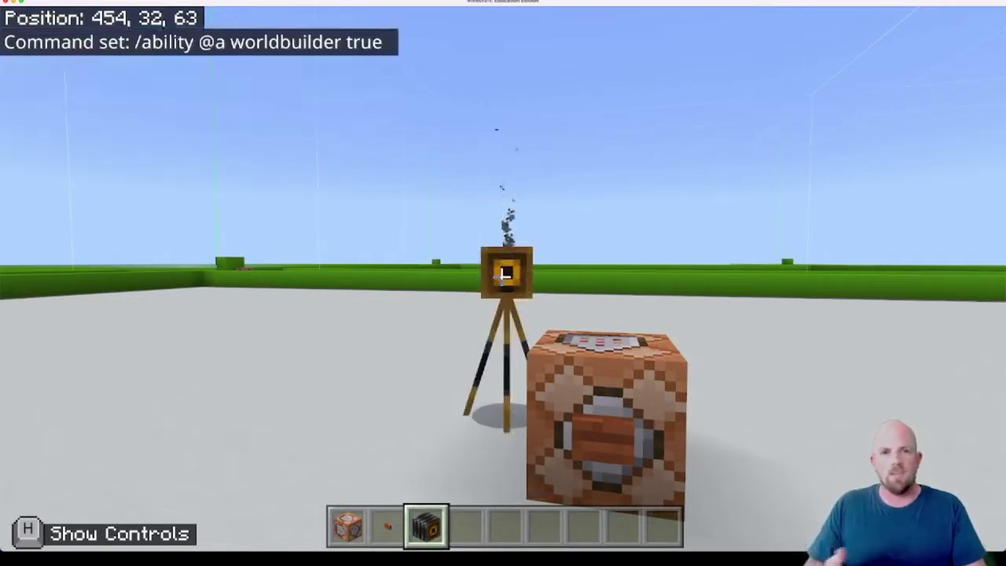
{"action": "right_click", "coordinate": [506, 272]}
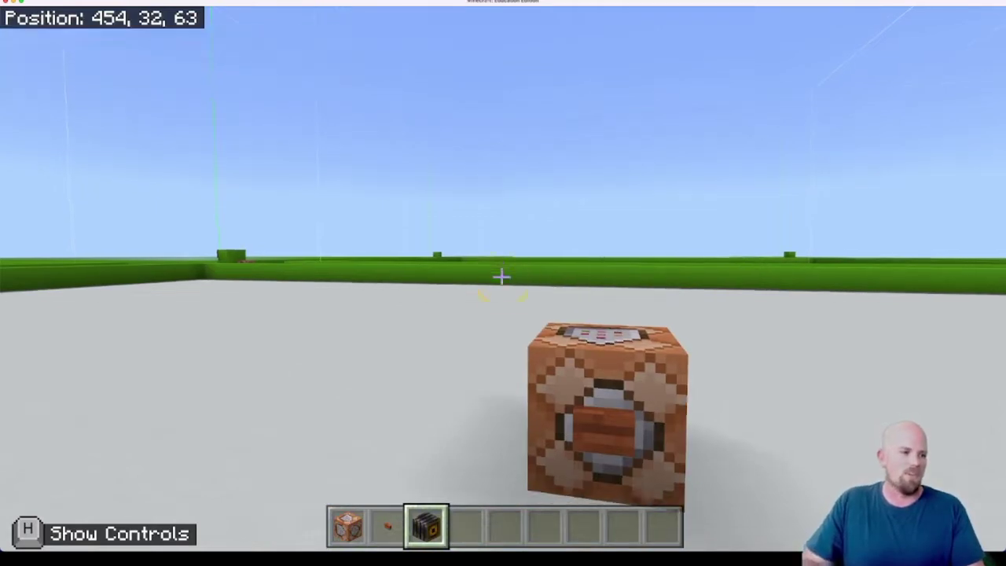
Switch to OneNote and review the command tables in the Give, Slowness and Blindness sections
{"action": "key", "text": "super+Tab"}
{"action": "scroll", "coordinate": [251, 335], "scroll_direction": "up", "scroll_amount": 2}
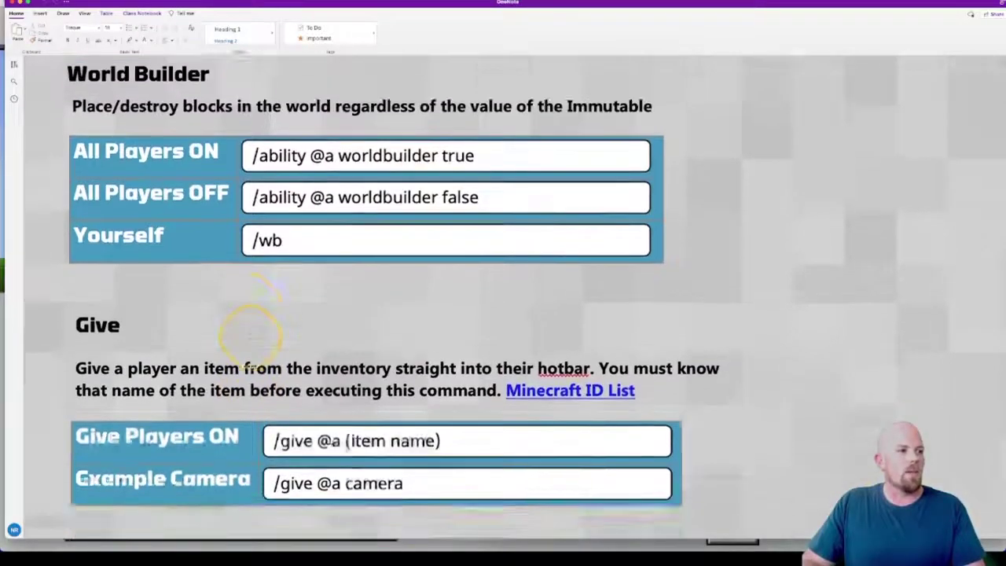
{"action": "scroll", "coordinate": [251, 335], "scroll_direction": "down", "scroll_amount": 4}
{"action": "scroll", "coordinate": [249, 334], "scroll_direction": "down", "scroll_amount": 6}
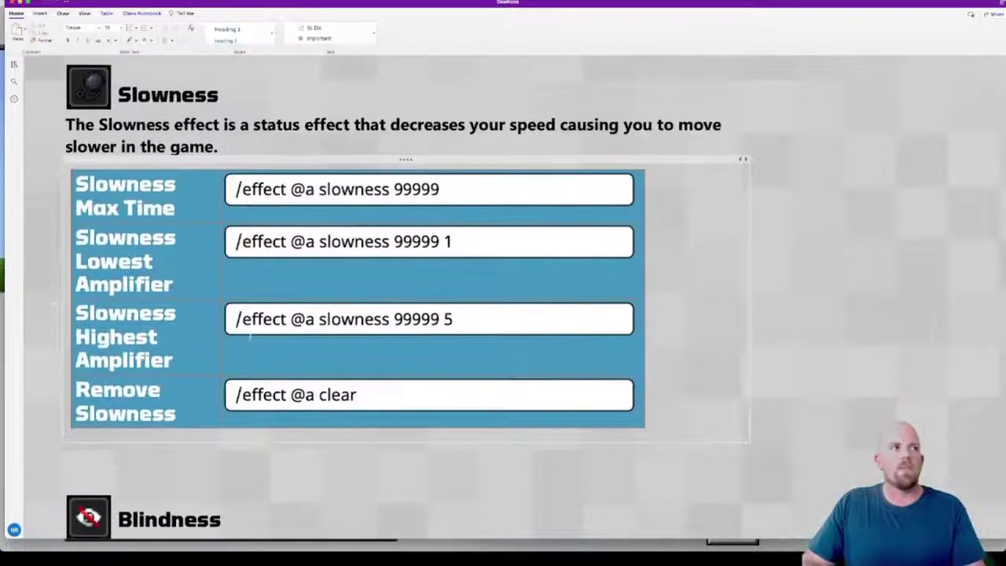
{"action": "scroll", "coordinate": [250, 336], "scroll_direction": "down", "scroll_amount": 5}
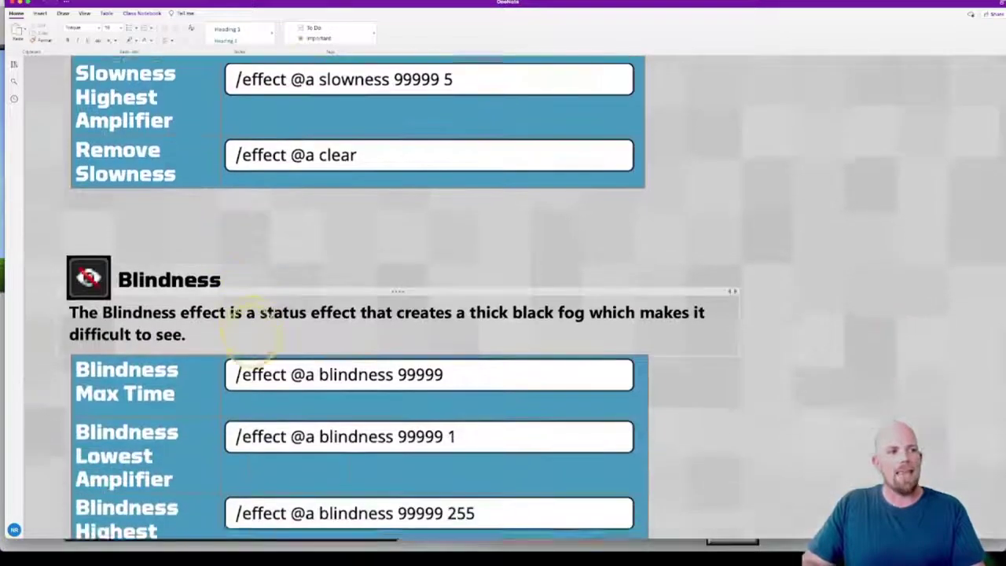
{"action": "scroll", "coordinate": [250, 338], "scroll_direction": "up", "scroll_amount": 6}
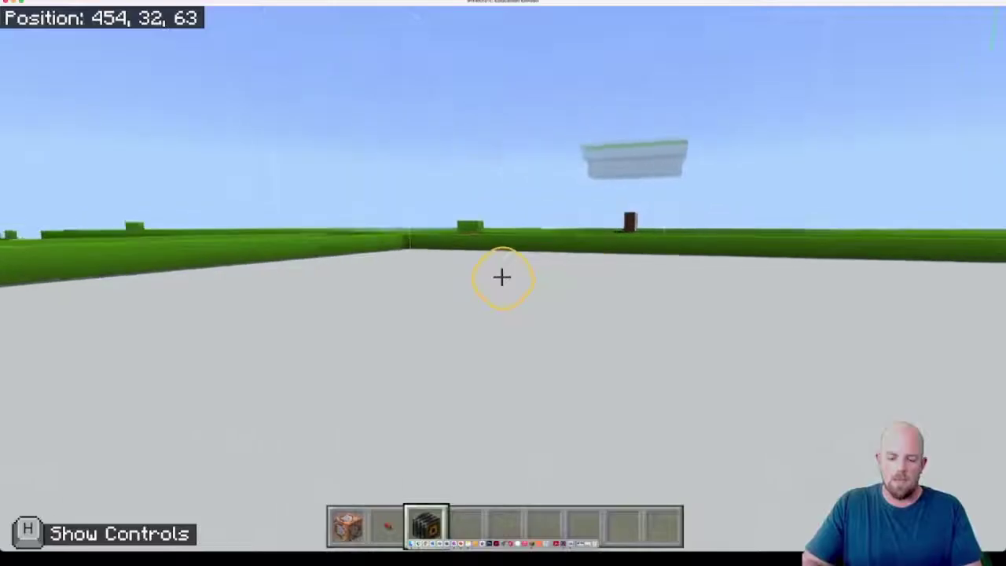
In Minecraft, run /effect @s slowness 3 1 and walk around to test the lowest slowness amplifier
{"action": "type", "text": "/effect "}
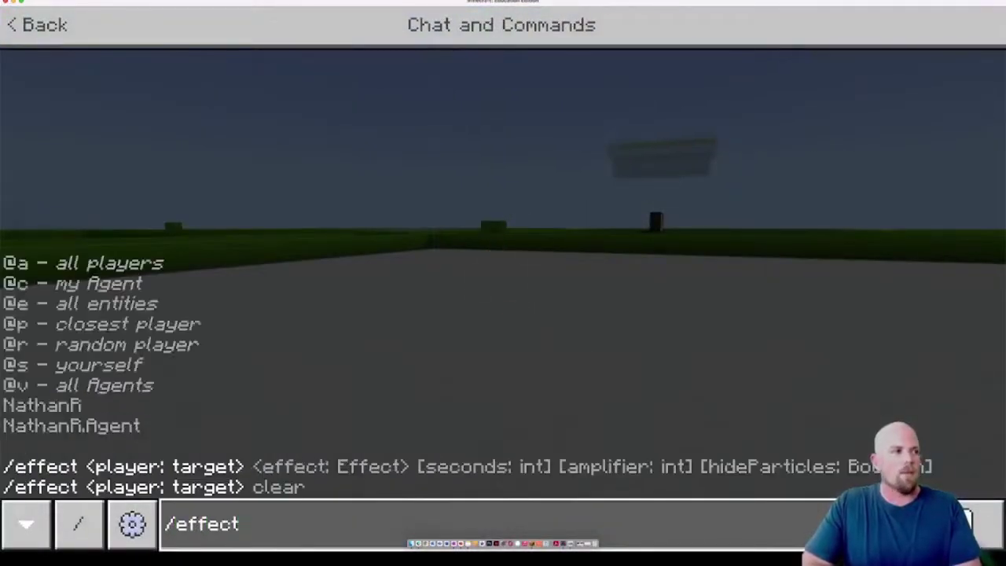
{"action": "type", "text": "@s "}
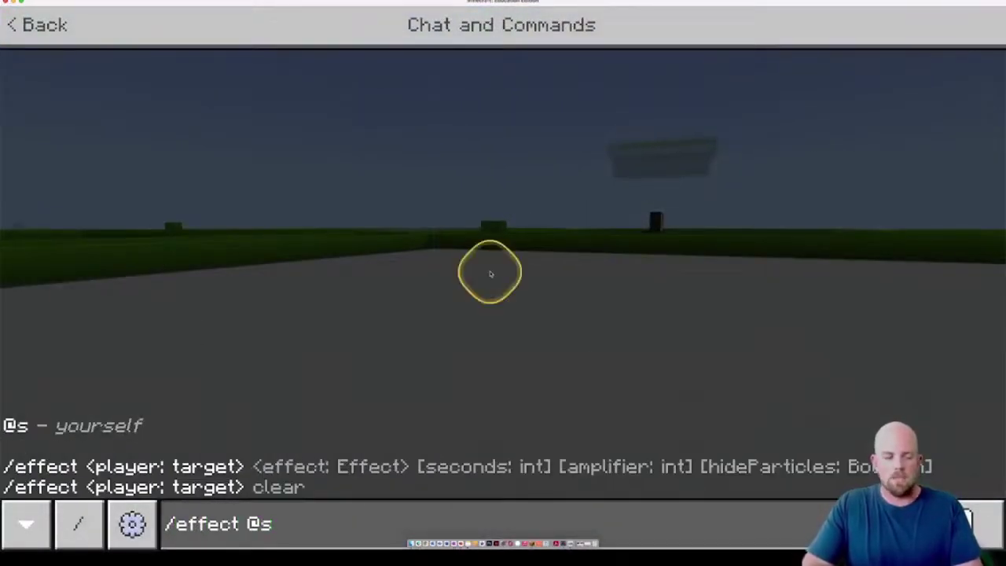
{"action": "type", "text": "slowness"}
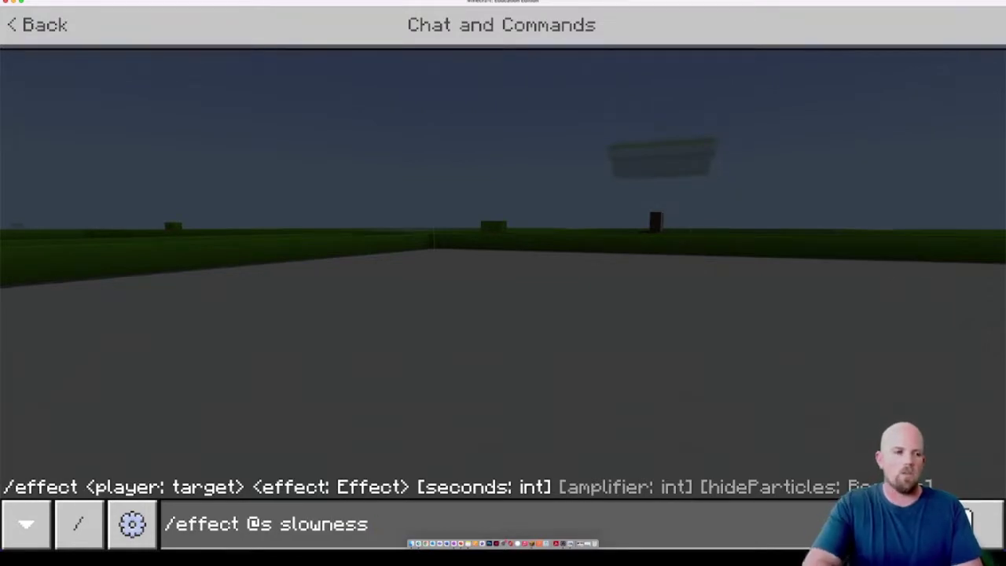
{"action": "type", "text": "3"}
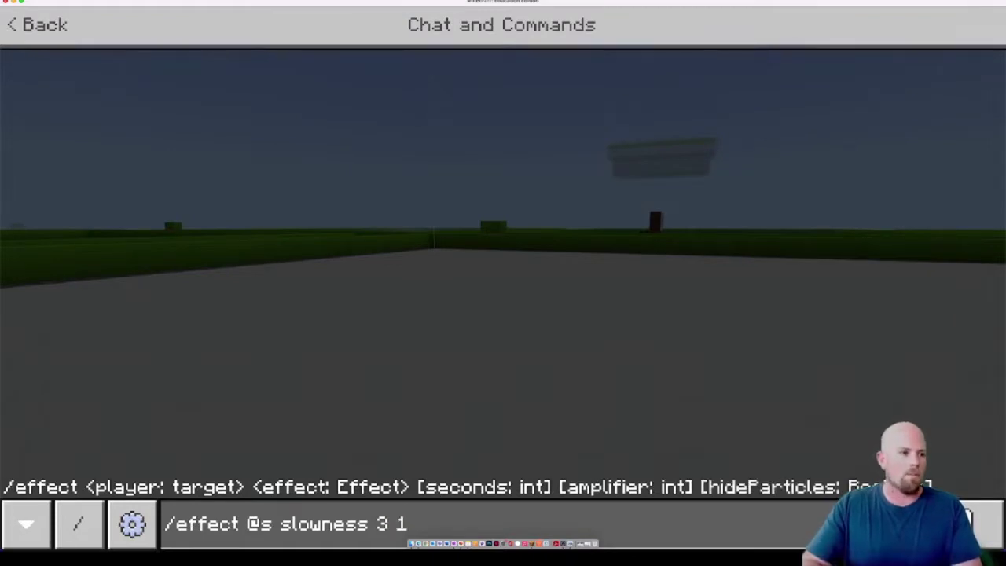
{"action": "type", "text": "1"}
{"action": "key", "text": "Return"}
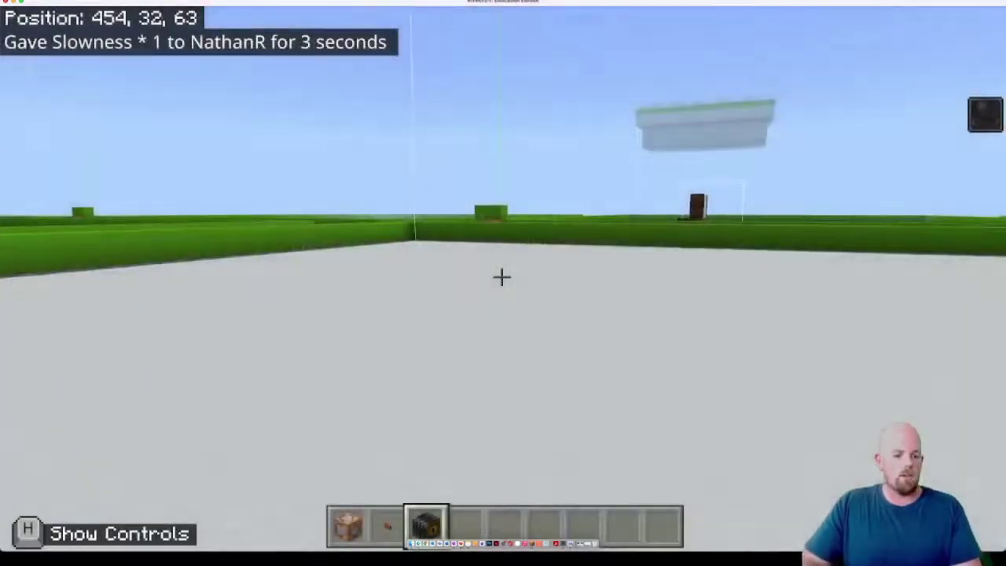
{"action": "key", "text": "w"}
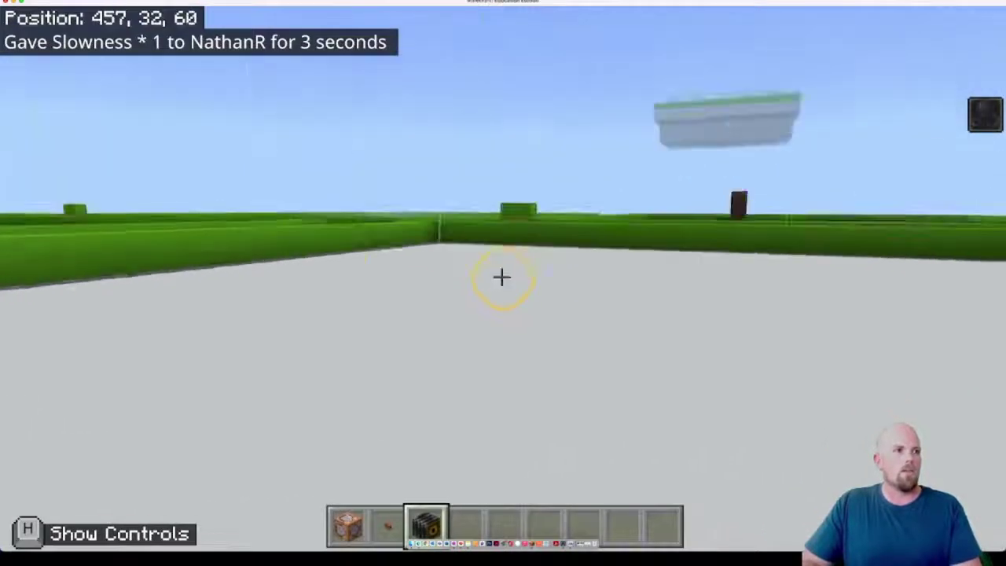
{"action": "key", "text": "w"}
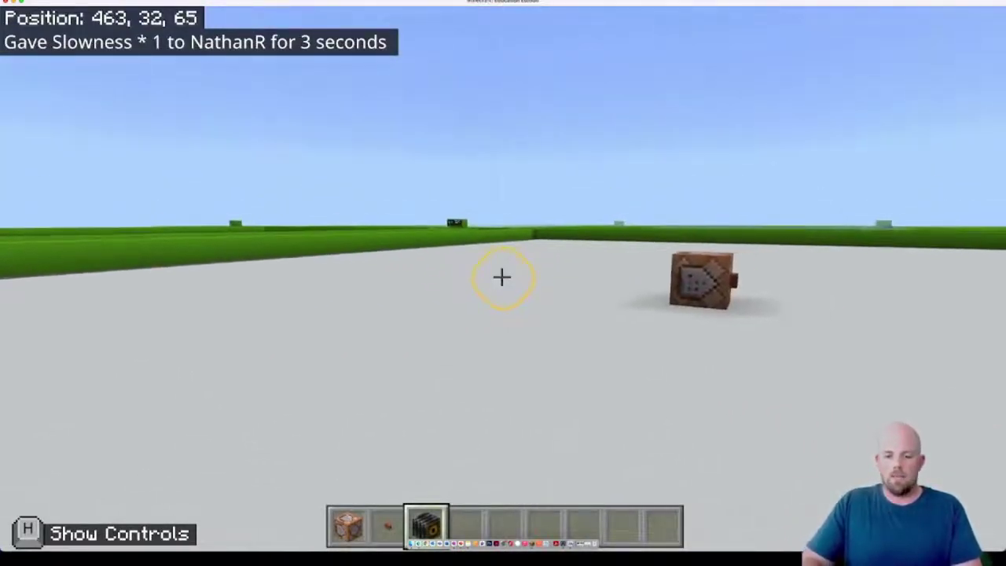
Run the recalled slowness command with amplifier 5, /effect @s slowness 3 5, and walk around to test it
{"action": "key", "text": "t"}
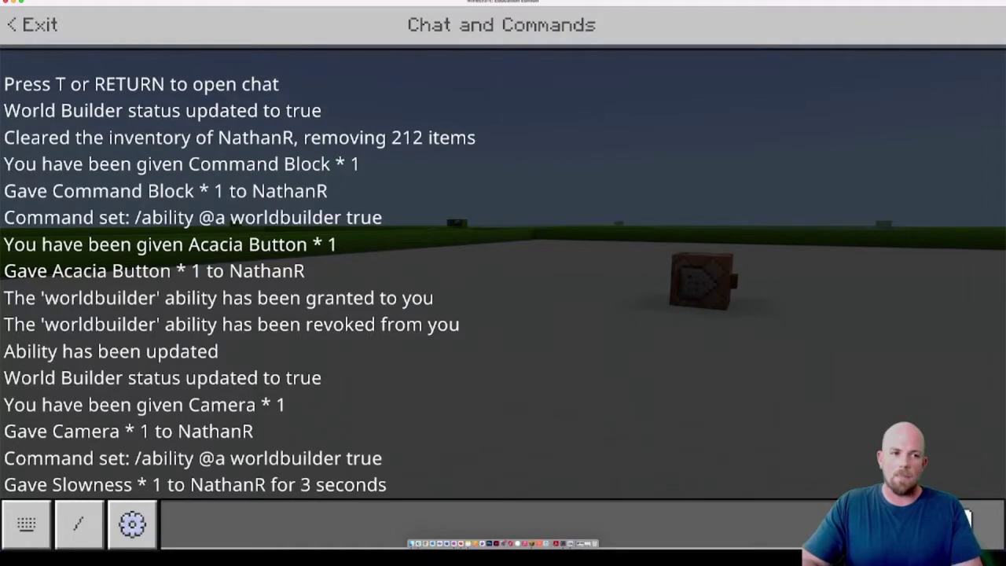
{"action": "left_click", "coordinate": [265, 520]}
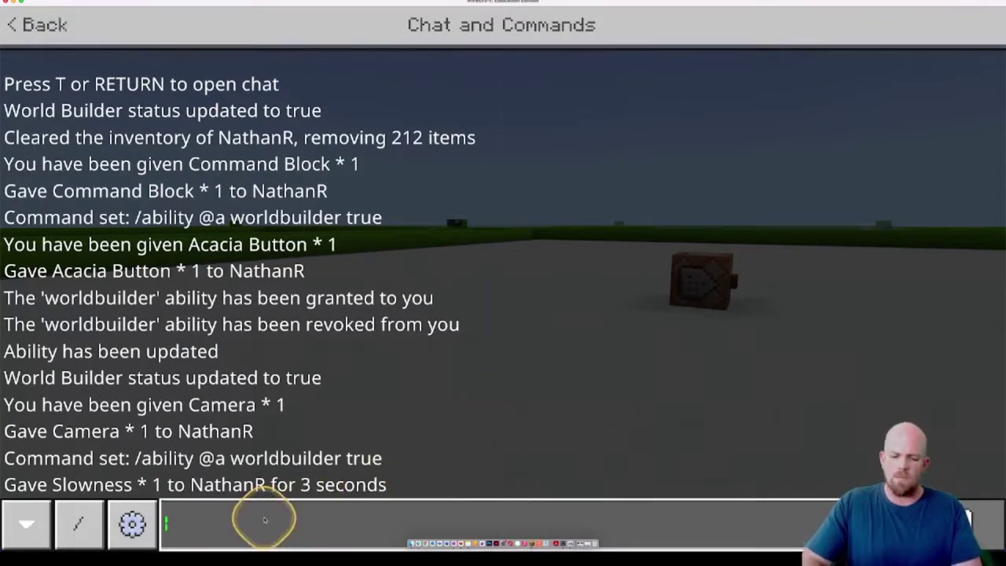
{"action": "key", "text": "Up"}
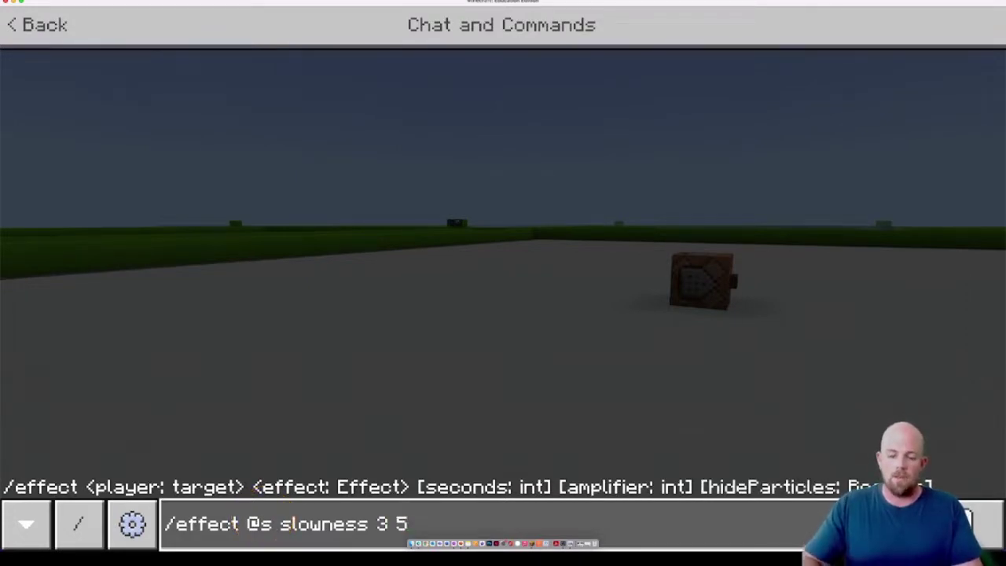
{"action": "key", "text": "Return"}
{"action": "left_click", "coordinate": [502, 277]}
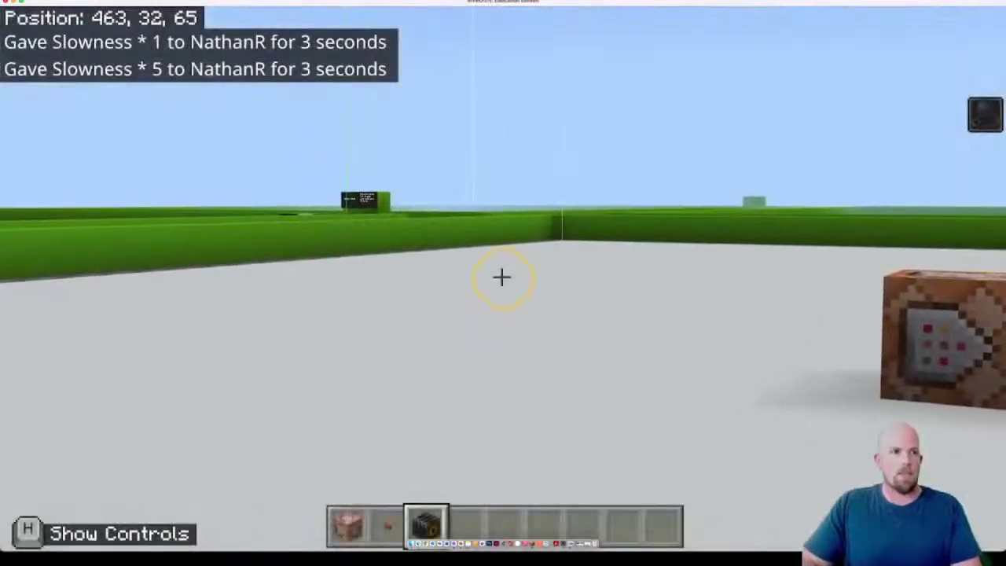
{"action": "key", "text": "w"}
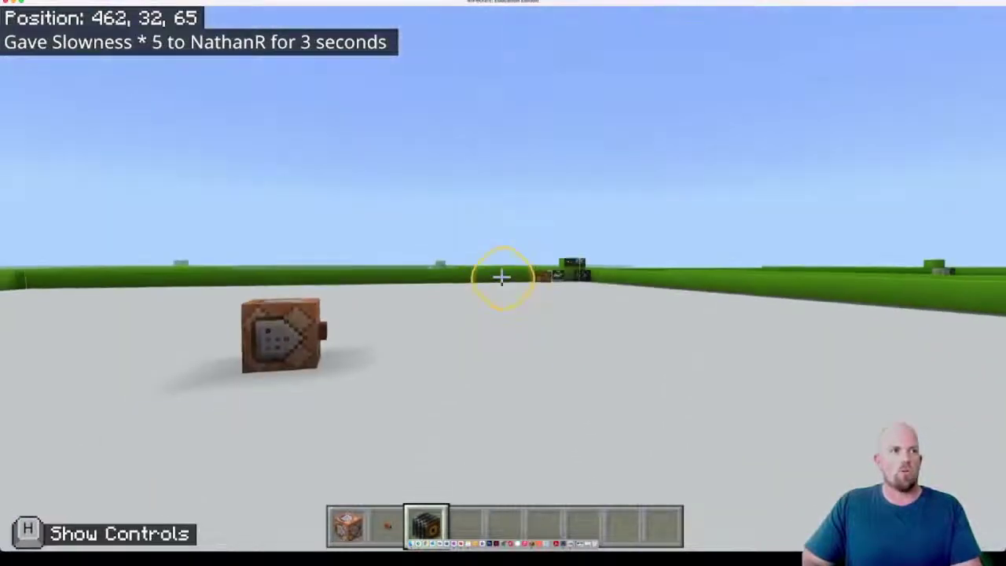
{"action": "key", "text": "w"}
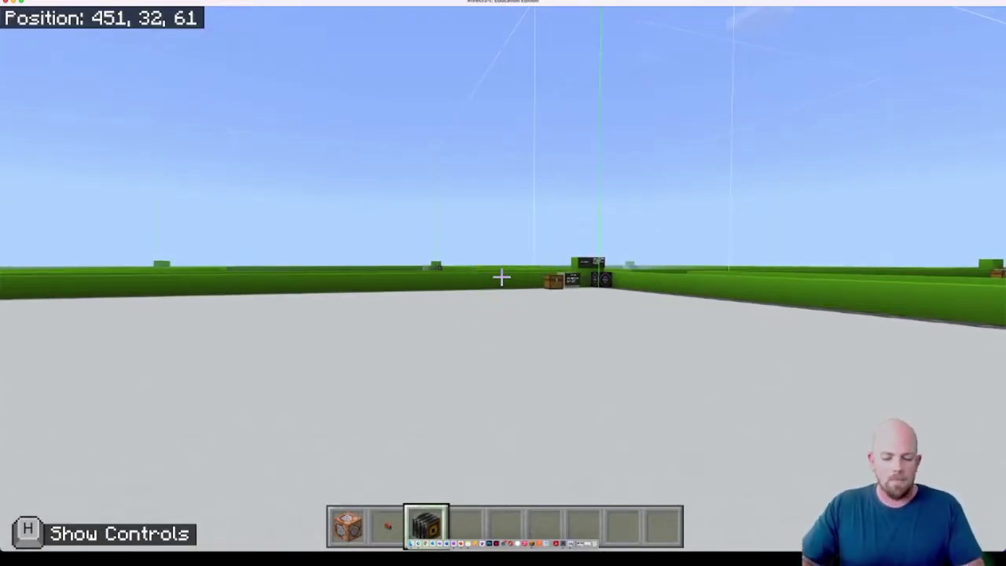
Run /effect @s blindness 3 10 to test the blindness effect on yourself
{"action": "key", "text": "t"}
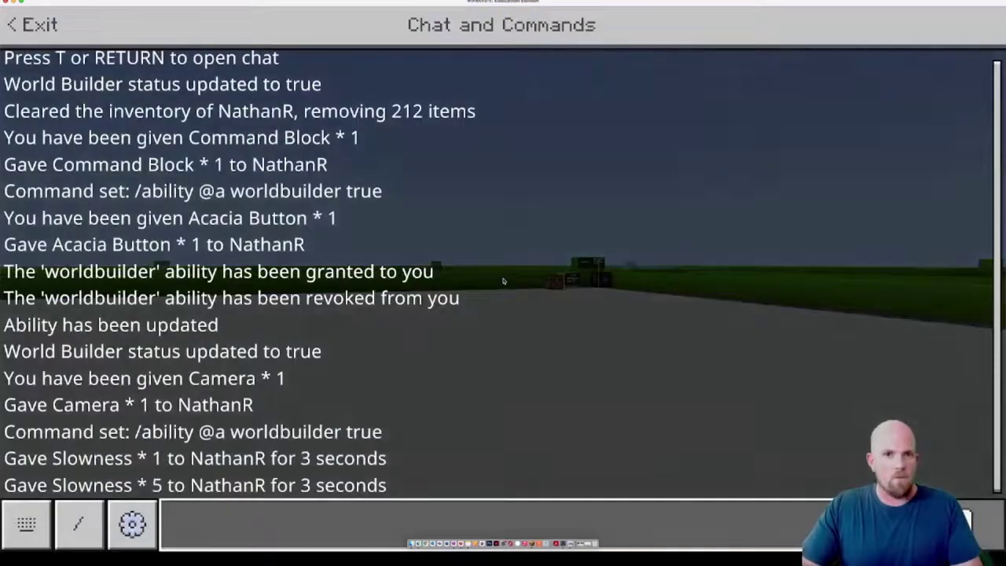
{"action": "type", "text": "/"}
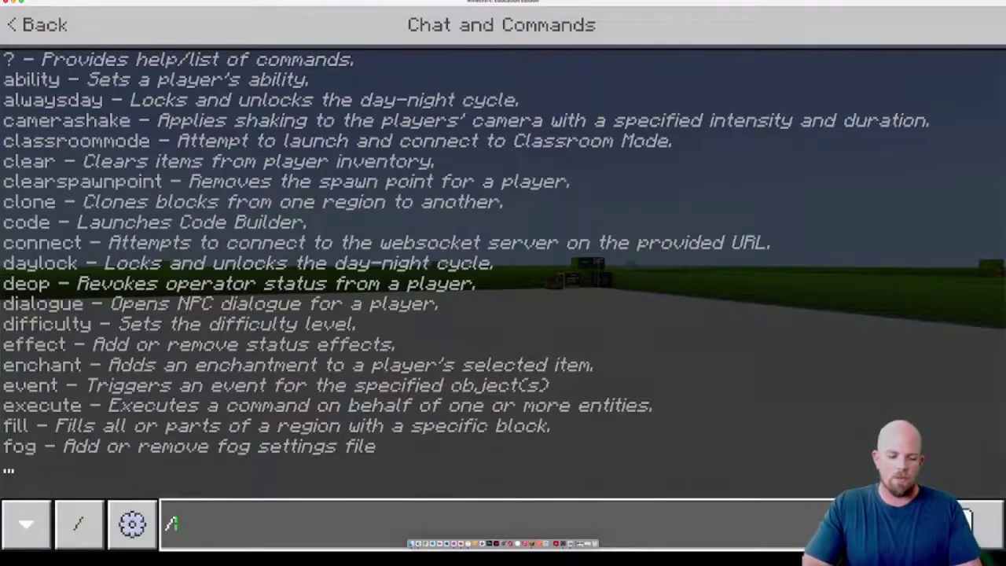
{"action": "type", "text": "effect"}
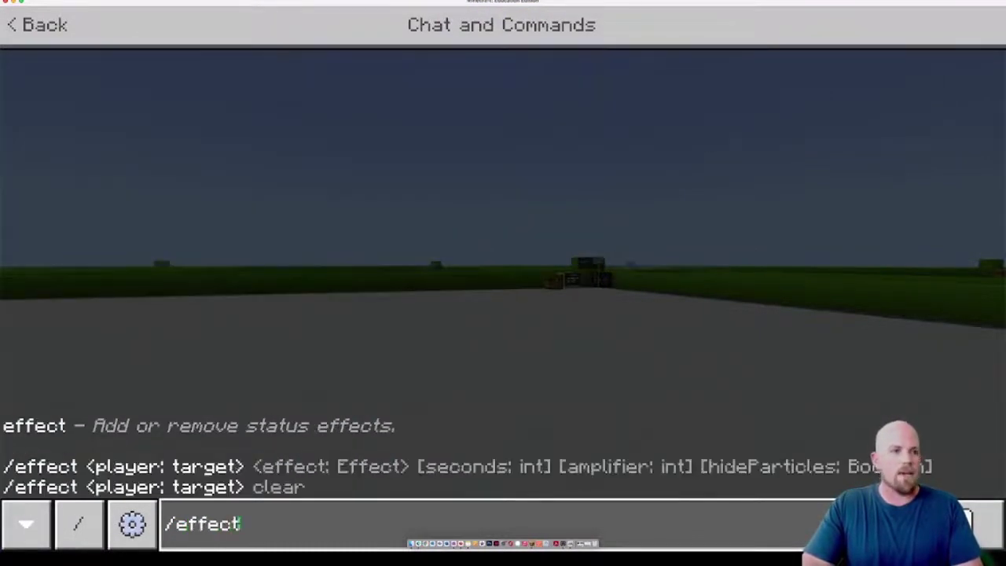
{"action": "type", "text": " @"}
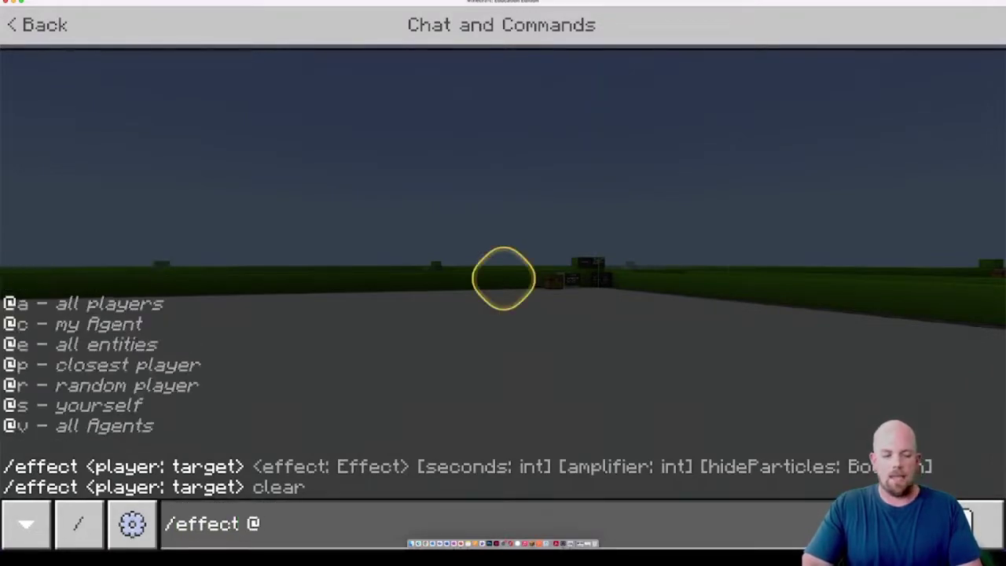
{"action": "type", "text": "s "}
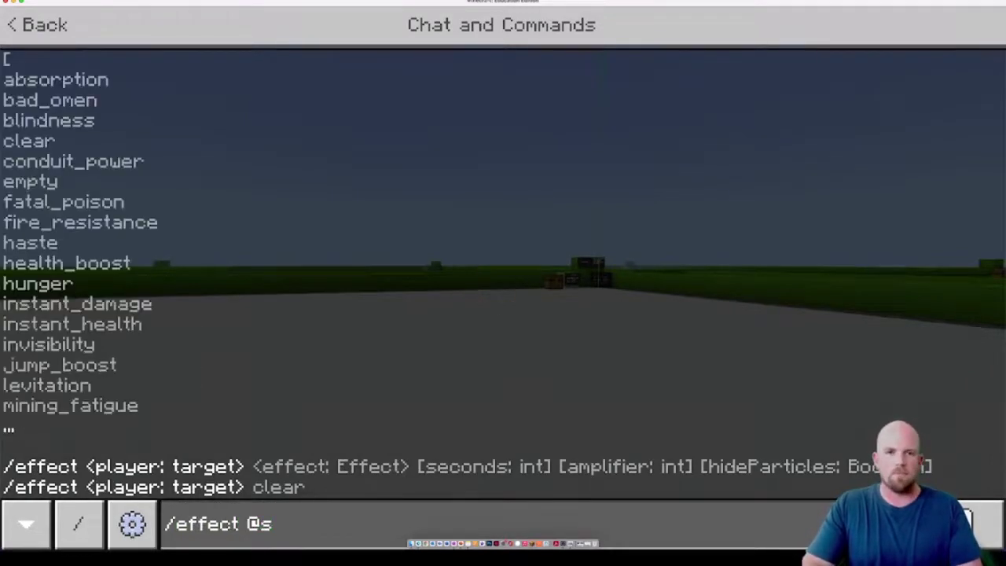
{"action": "type", "text": "blind"}
{"action": "key", "text": "Tab"}
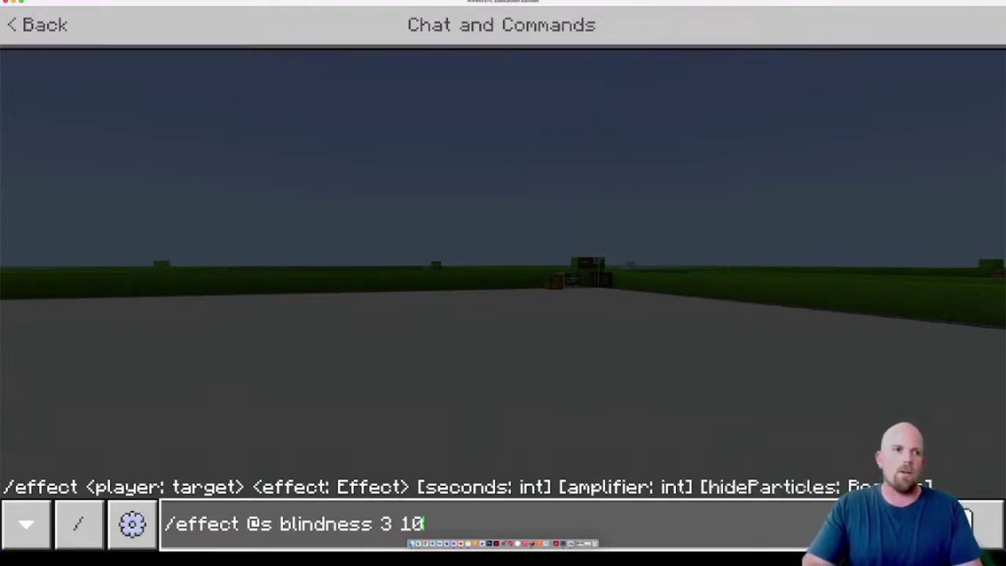
{"action": "key", "text": "Return"}
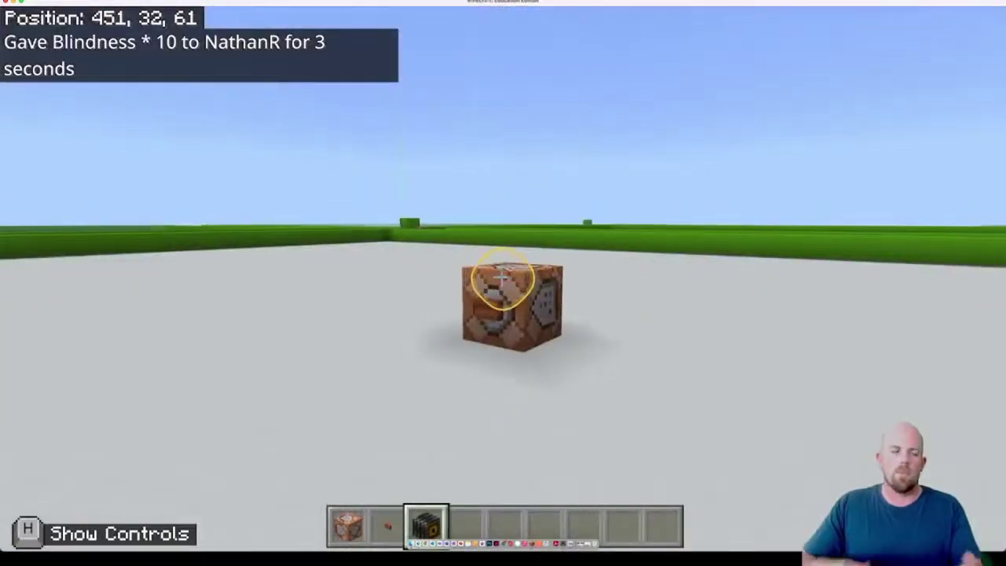
Rerun the blindness command for 10 seconds at amplifier 10, and again for 99999 seconds at amplifier 255
{"action": "key", "text": "slash"}
{"action": "key", "text": "Up"}
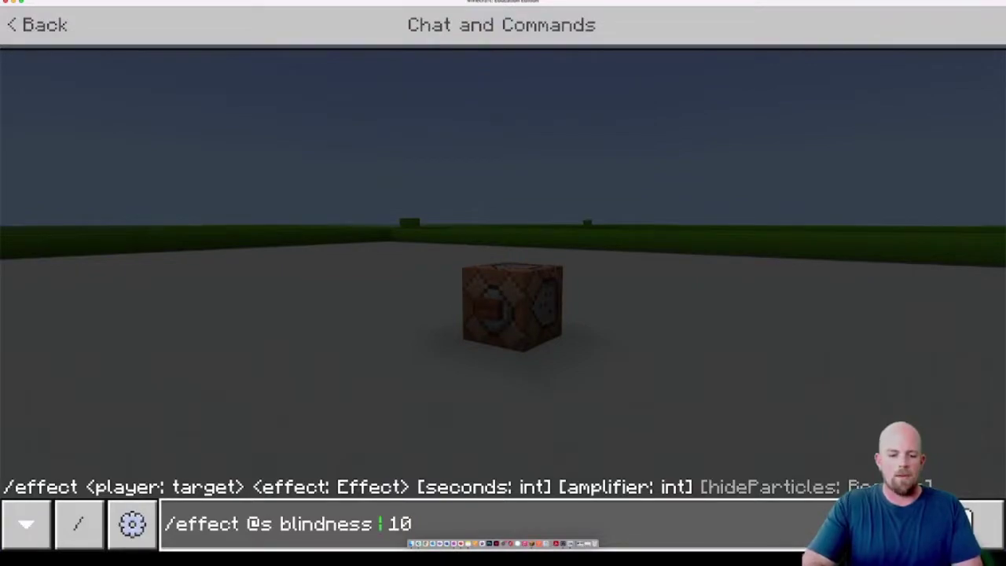
{"action": "key", "text": "Return"}
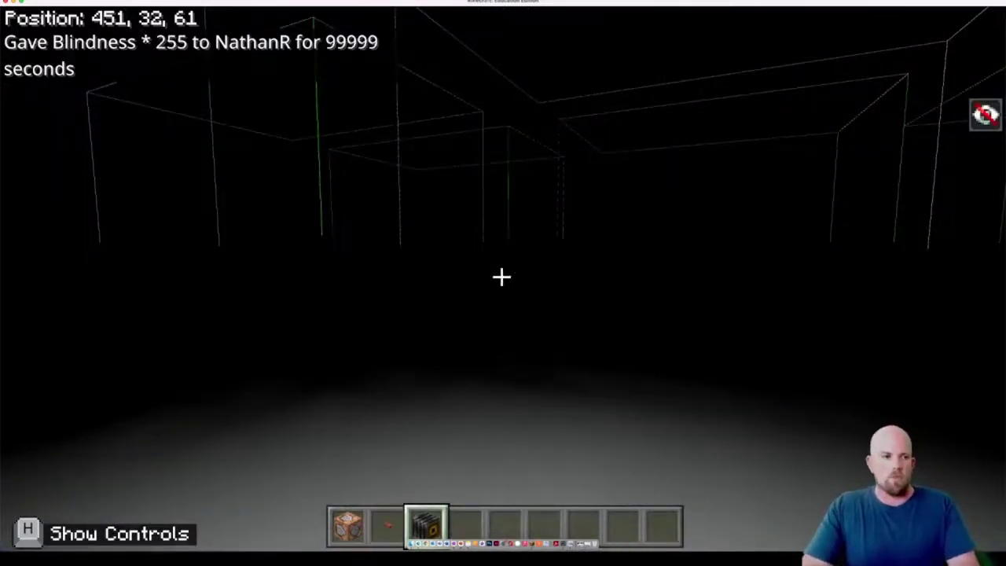
Run /effect @a clear to remove all status effects from every player
{"action": "key", "text": "slash"}
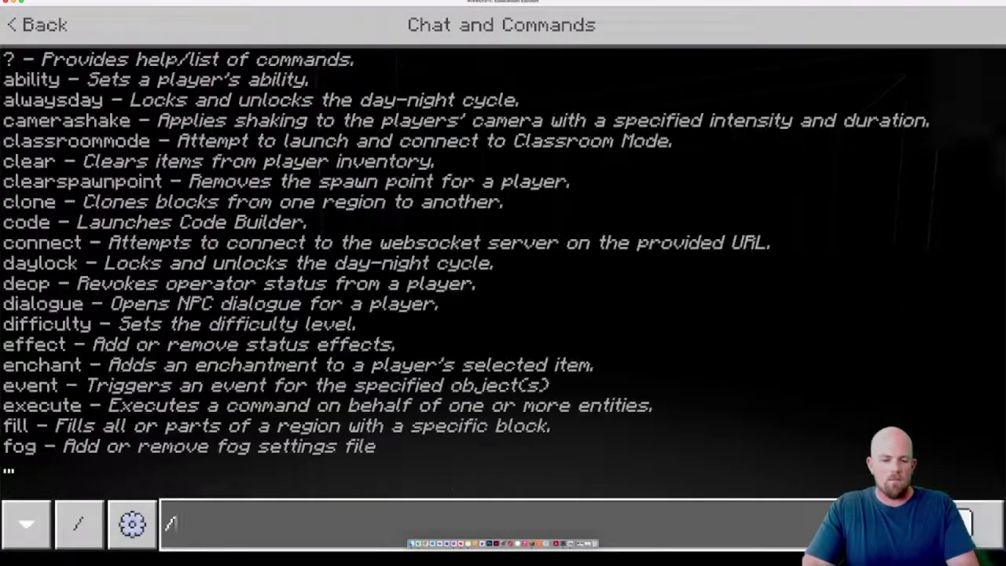
{"action": "type", "text": "effec"}
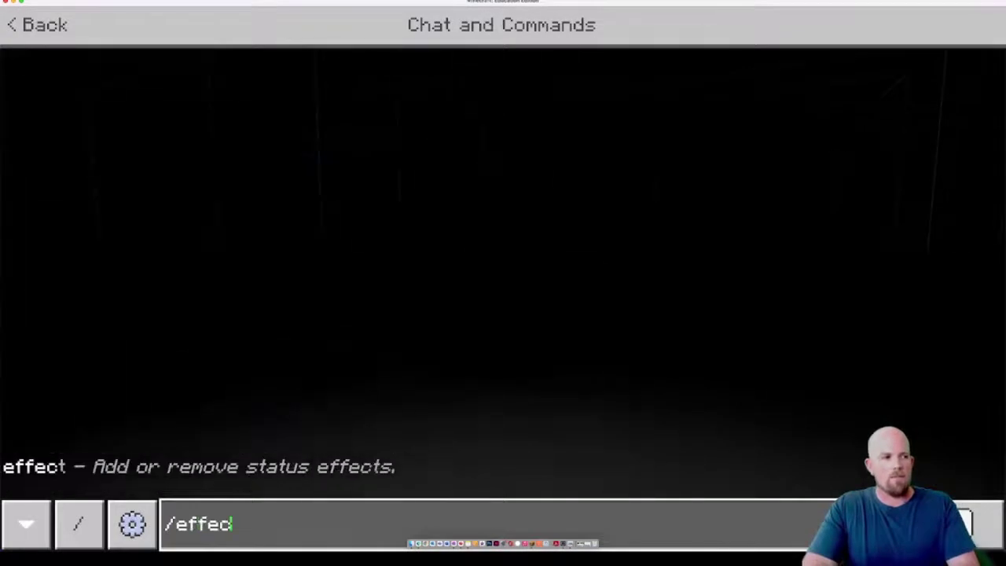
{"action": "type", "text": "t @a clear"}
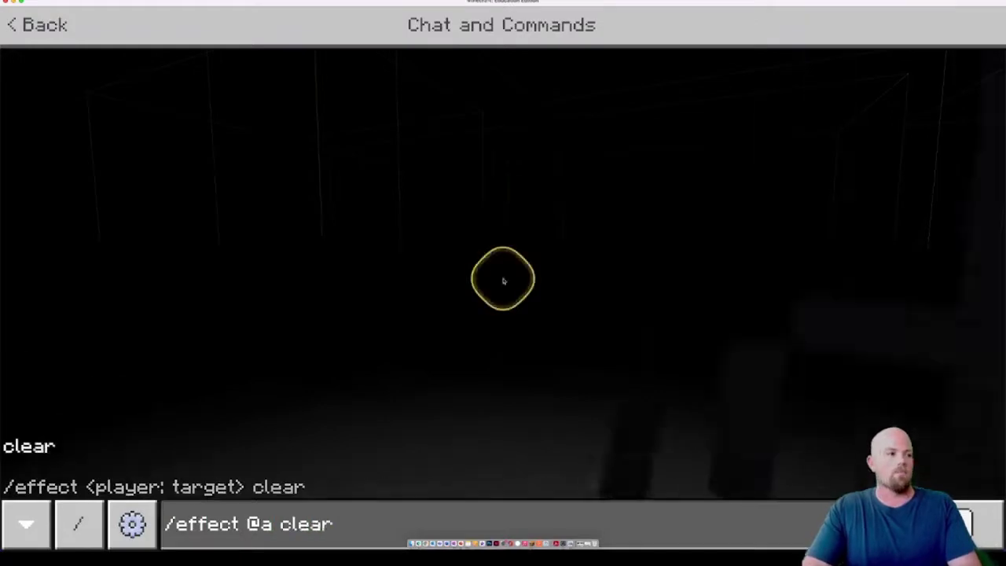
{"action": "key", "text": "Return"}
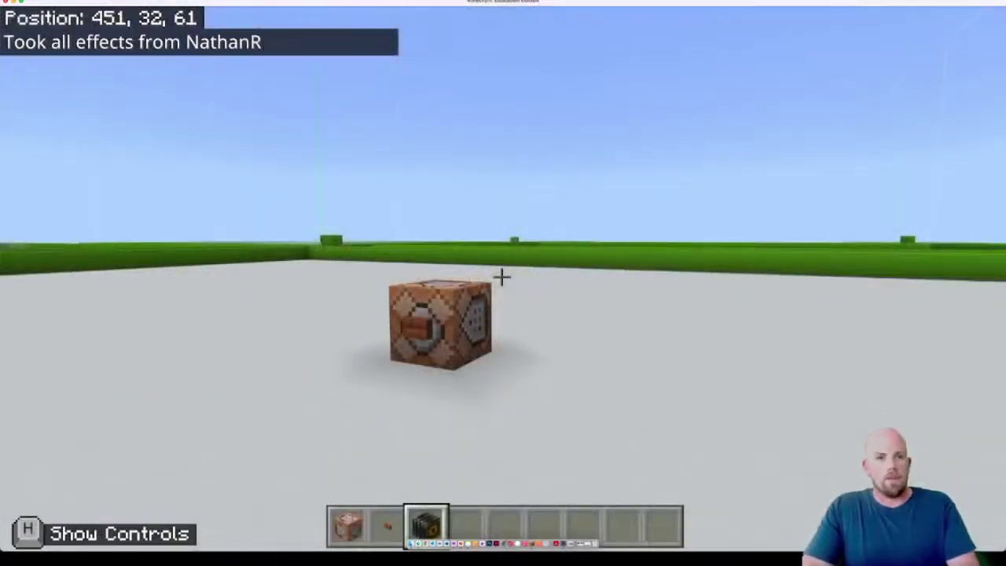
Switch to OneNote and review the Blindness removal command and the Clear the Hotbar section
{"action": "key", "text": "super+Tab"}
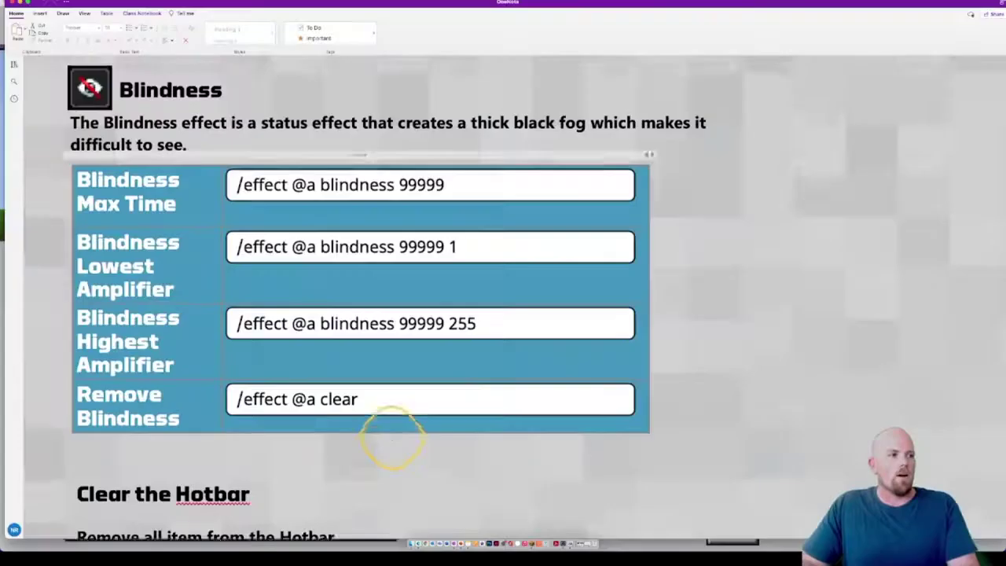
{"action": "scroll", "coordinate": [393, 438], "scroll_direction": "down", "scroll_amount": 4}
{"action": "scroll", "coordinate": [393, 435], "scroll_direction": "down", "scroll_amount": 3}
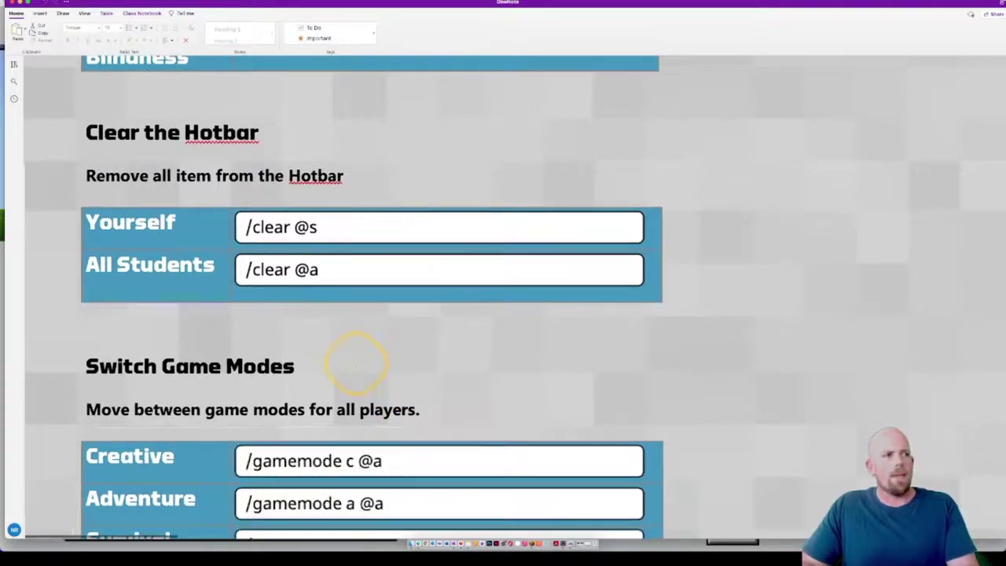
Switch back to Minecraft, resume the game and select the command block in the hotbar
{"action": "left_click", "coordinate": [532, 544]}
{"action": "left_click", "coordinate": [22, 22]}
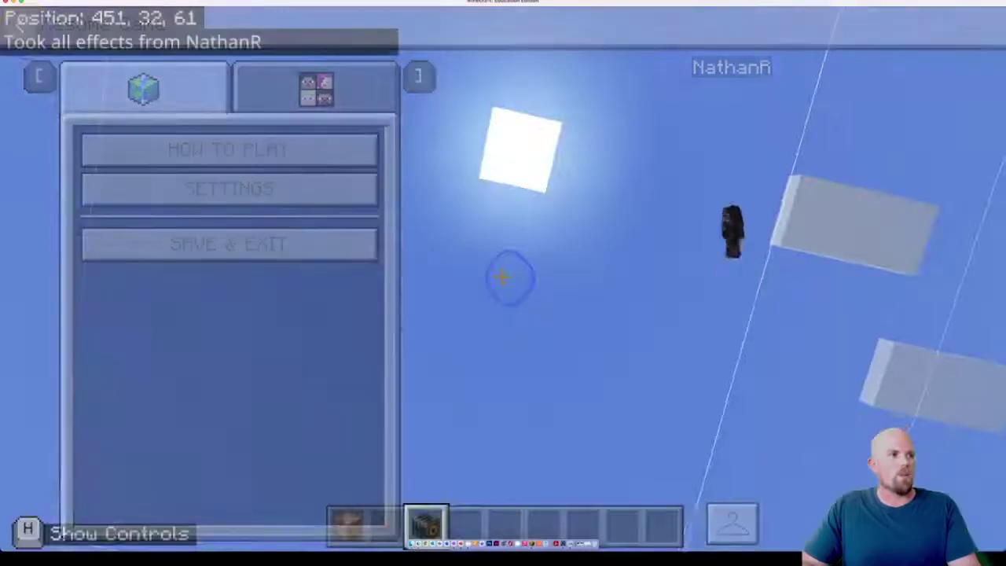
{"action": "key", "text": "1"}
{"action": "right_click", "coordinate": [502, 276]}
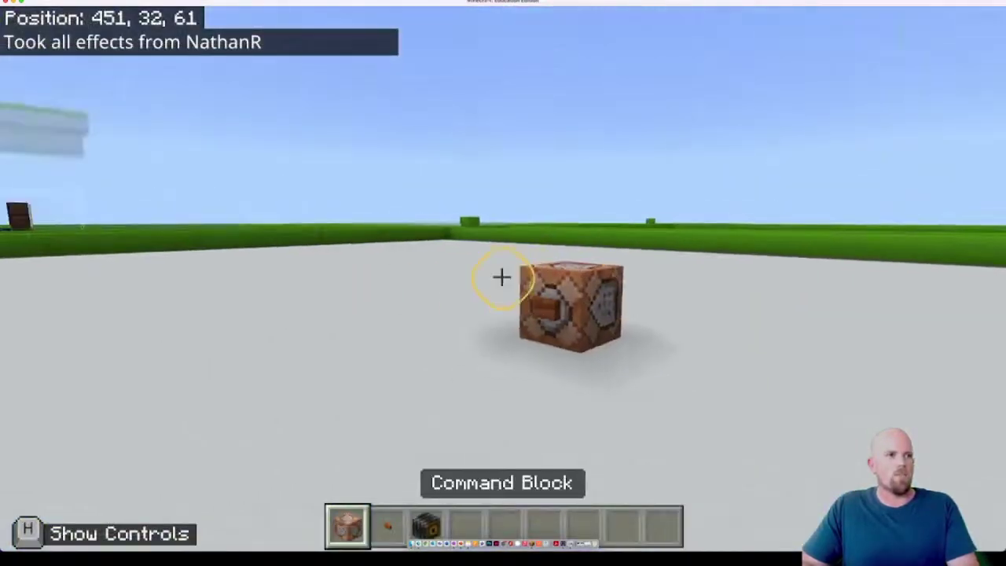
Fill the six empty hotbar slots from the inventory with teal stairs, teal trapdoors, purple, clear and dark glass, and pale doors
{"action": "key", "text": "e"}
{"action": "left_click", "coordinate": [497, 348]}
{"action": "scroll", "coordinate": [490, 385], "scroll_direction": "down", "scroll_amount": 1}
{"action": "left_click", "coordinate": [467, 460]}
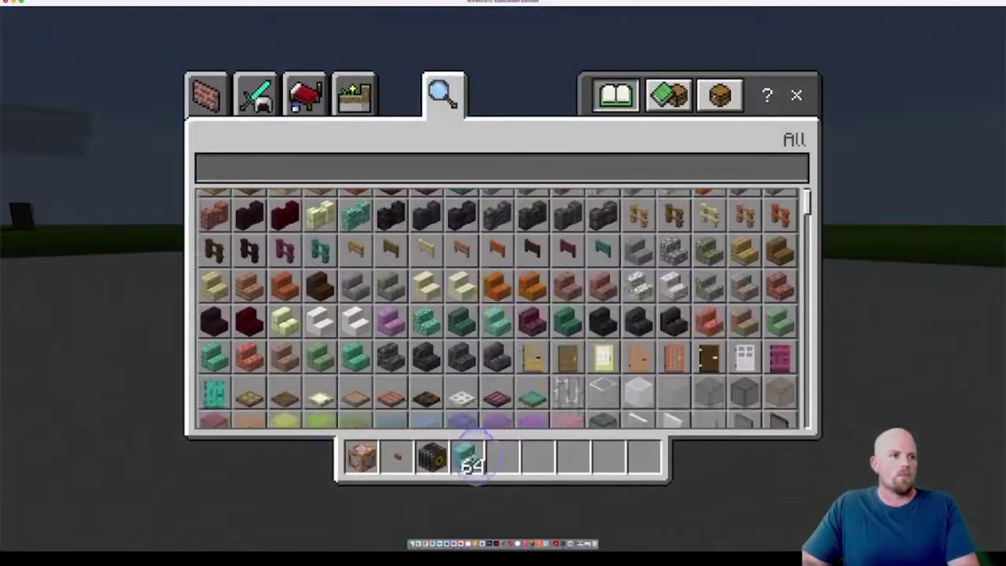
{"action": "left_click", "coordinate": [533, 397]}
{"action": "left_click", "coordinate": [507, 463]}
{"action": "left_click", "coordinate": [527, 422]}
{"action": "left_click", "coordinate": [542, 460]}
{"action": "left_click", "coordinate": [602, 421]}
{"action": "left_click", "coordinate": [614, 460]}
{"action": "left_click", "coordinate": [603, 391]}
{"action": "left_click", "coordinate": [578, 460]}
{"action": "left_click", "coordinate": [603, 358]}
{"action": "left_click", "coordinate": [645, 463]}
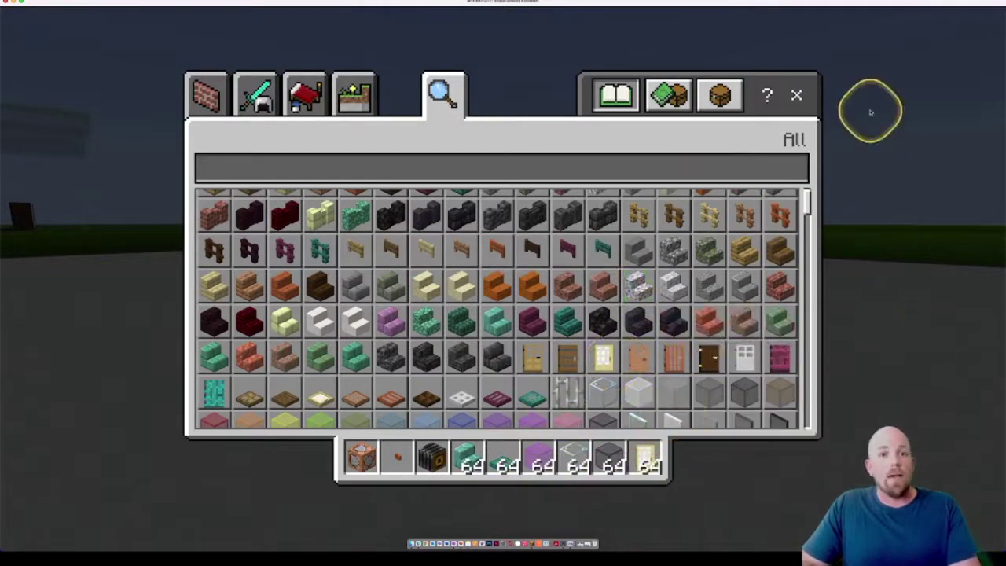
{"action": "left_click", "coordinate": [796, 95]}
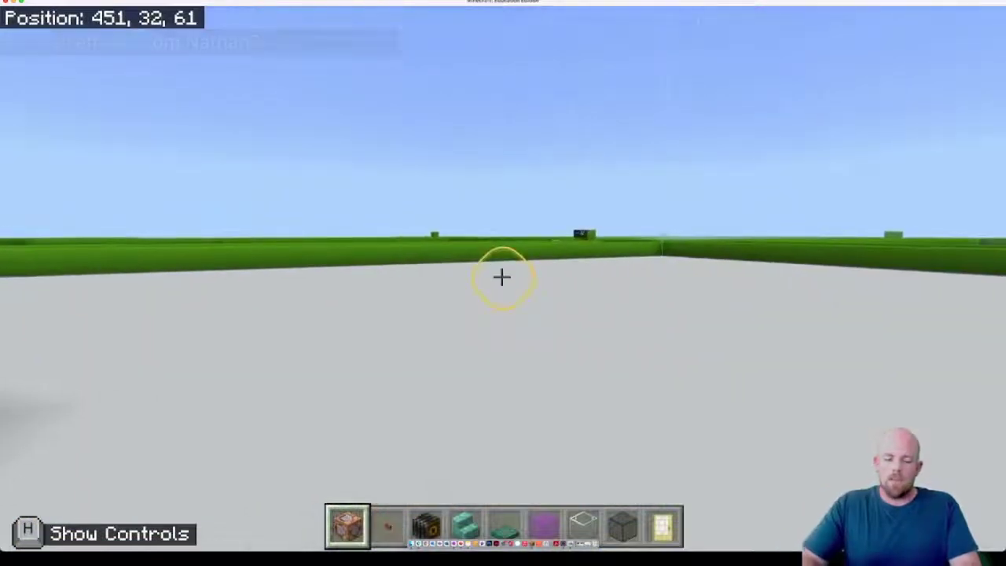
Run the /clear command to empty your inventory, and move through the hotbar slots to check them
{"action": "type", "text": "t"}
{"action": "type", "text": "/"}
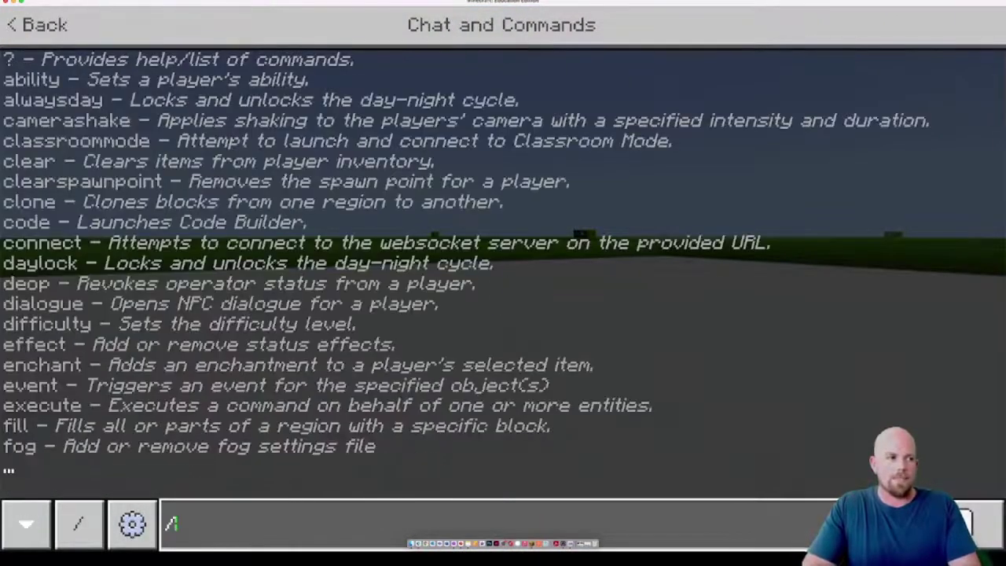
{"action": "type", "text": "clear"}
{"action": "key", "text": "Return"}
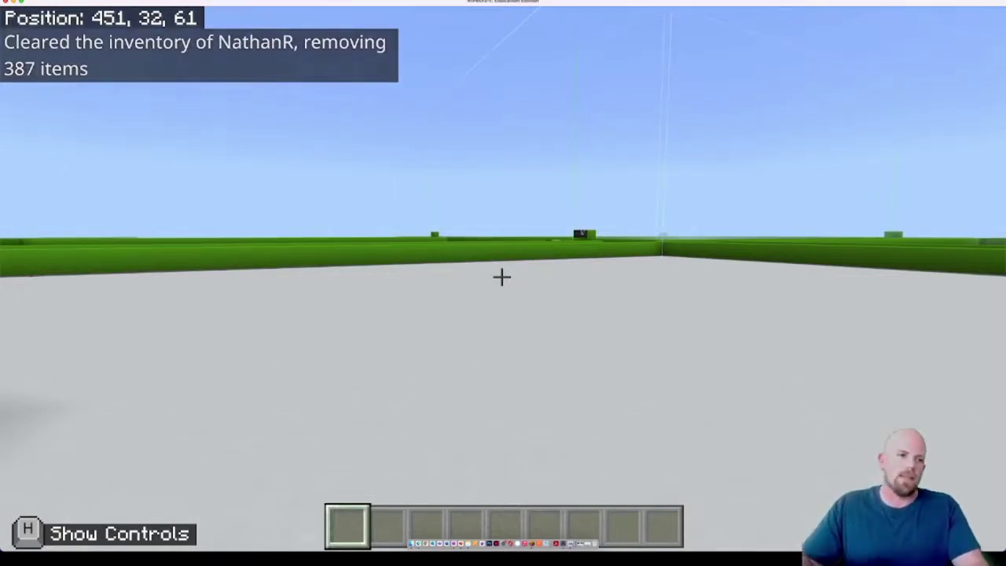
{"action": "scroll", "coordinate": [502, 277], "scroll_direction": "up", "scroll_amount": 1}
{"action": "left_click", "coordinate": [502, 277]}
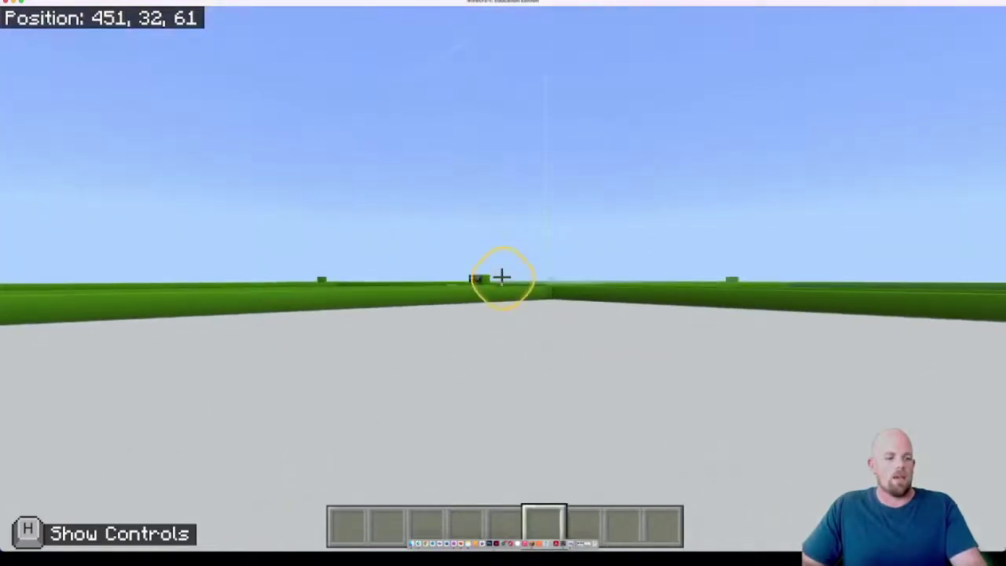
Switch to OneNote and review the commands in the Switch Game Modes section
{"action": "key", "text": "Escape"}
{"action": "left_click", "coordinate": [454, 542]}
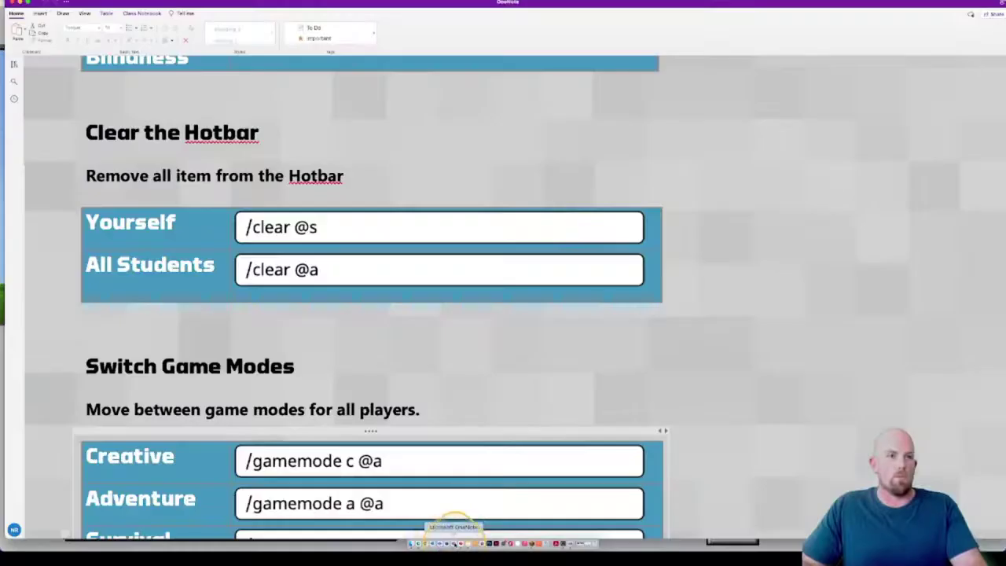
{"action": "scroll", "coordinate": [411, 341], "scroll_direction": "down", "scroll_amount": 5}
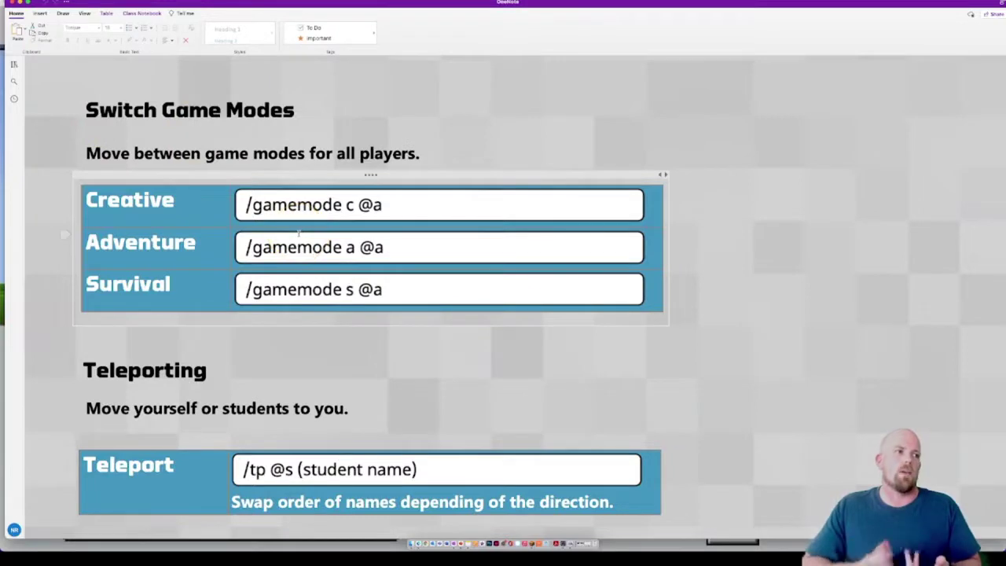
In Minecraft, run /gamemode a @a to put all players into Adventure mode
{"action": "left_click", "coordinate": [521, 496]}
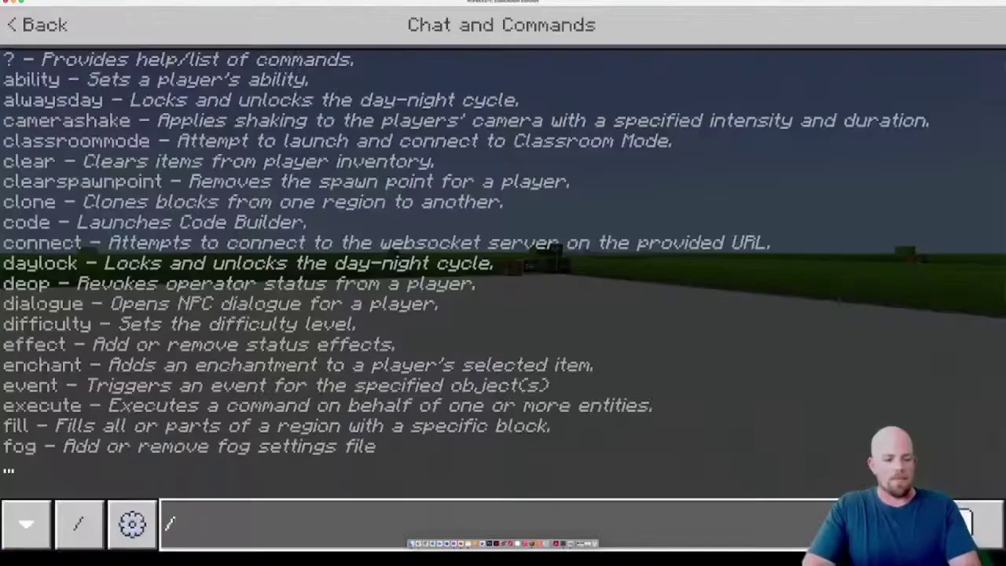
{"action": "type", "text": "gamemode"}
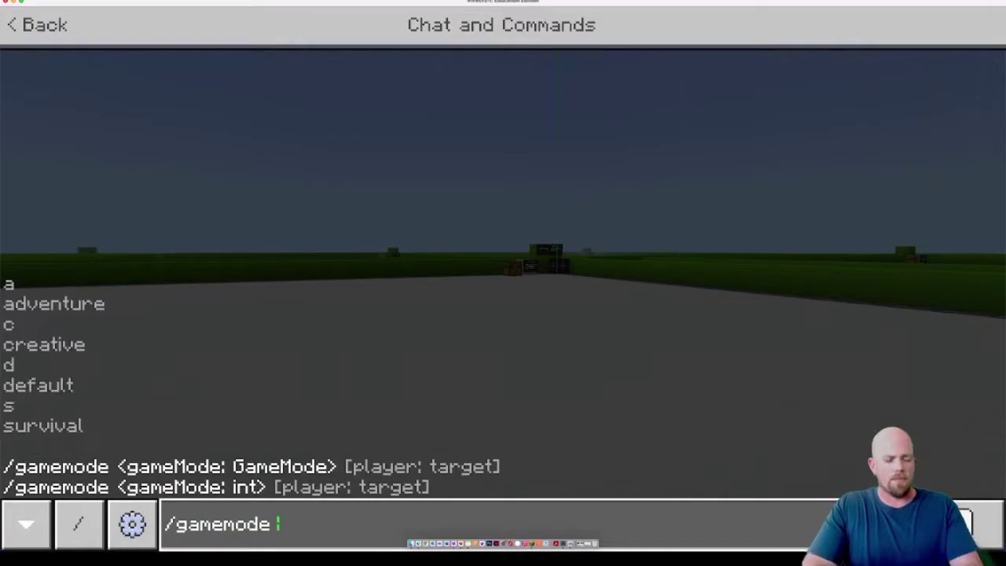
{"action": "left_click", "coordinate": [503, 280]}
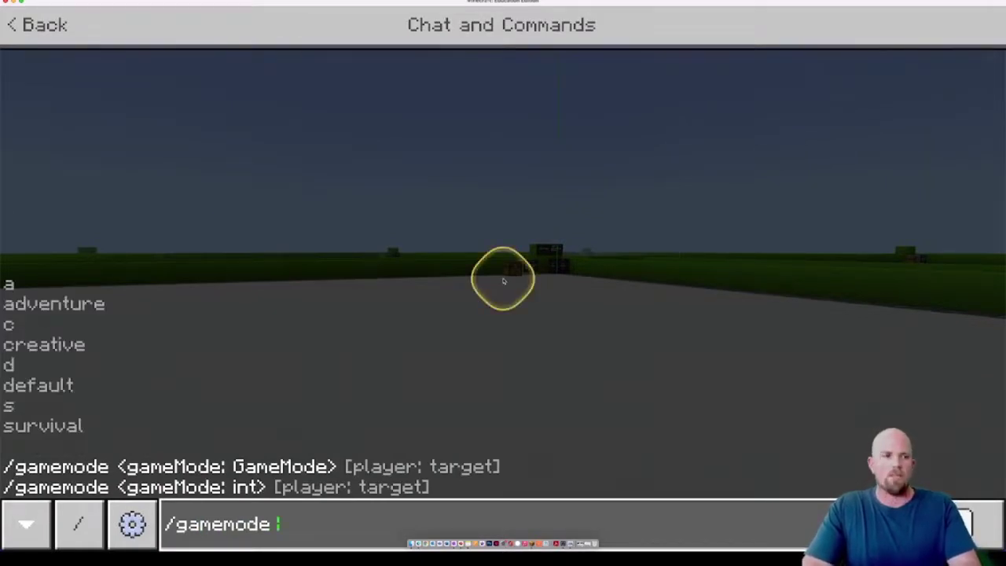
{"action": "type", "text": "a"}
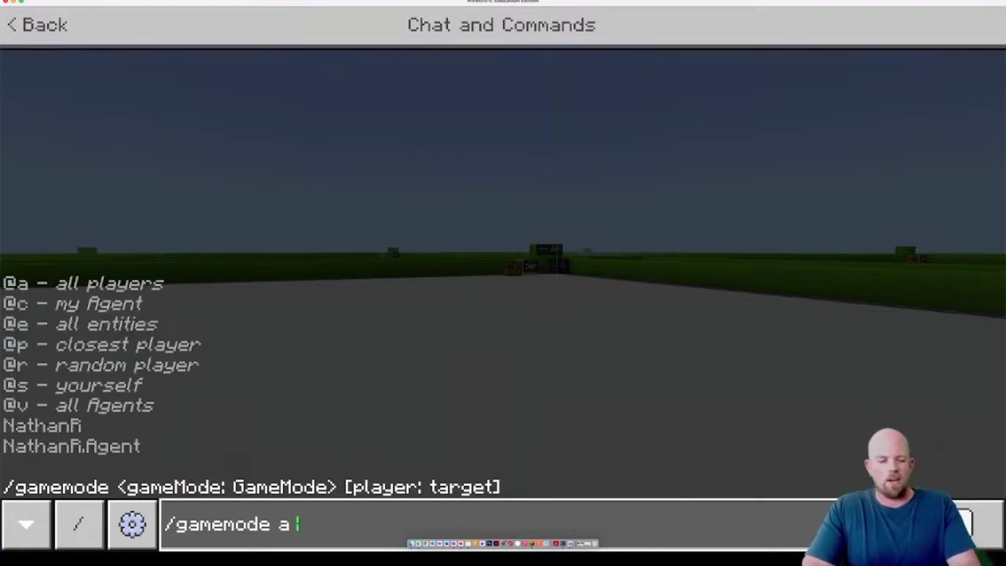
{"action": "type", "text": " @a"}
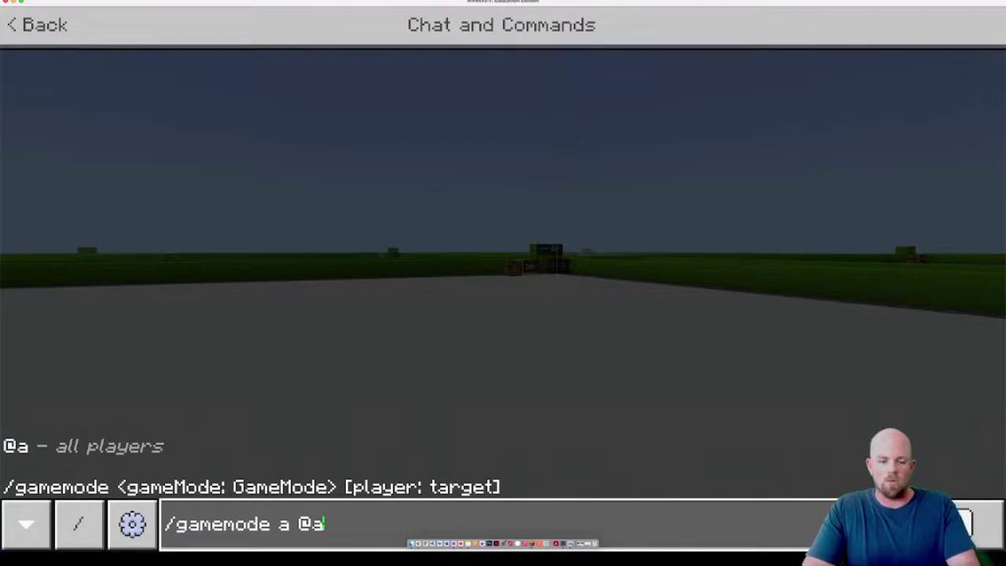
{"action": "key", "text": "Return"}
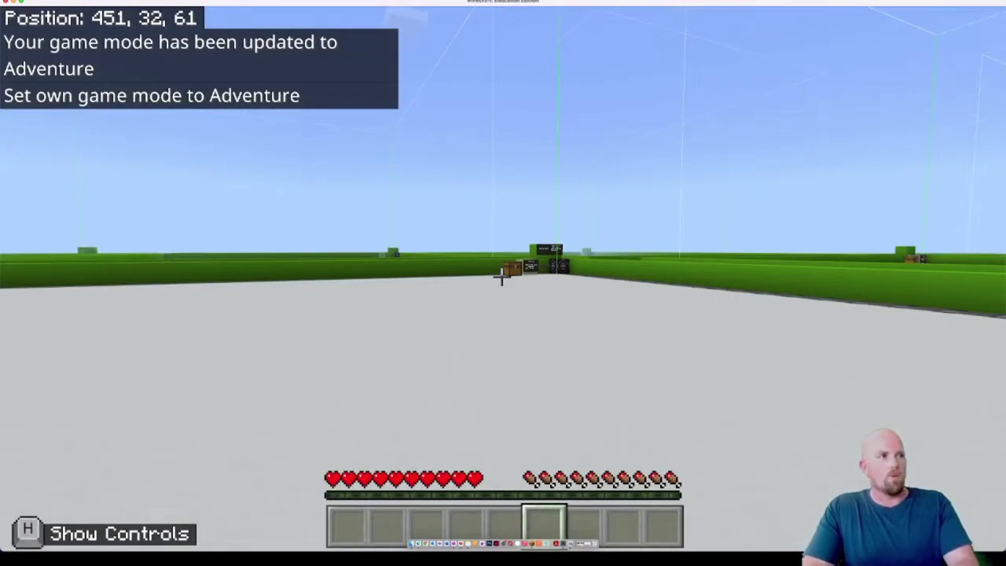
Run /gamemode c @a to put all players into Creative mode
{"action": "type", "text": "t"}
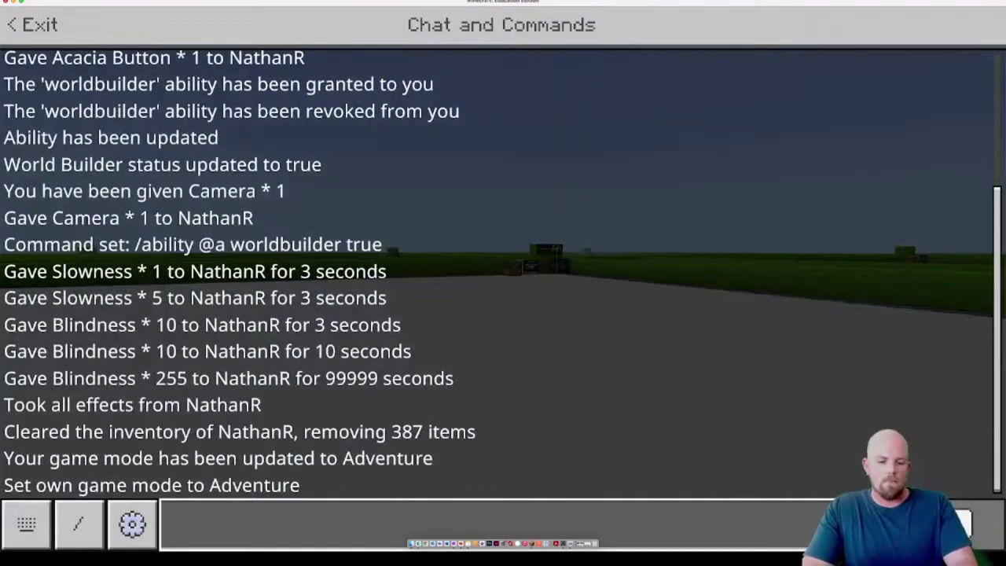
{"action": "type", "text": "/gamemo"}
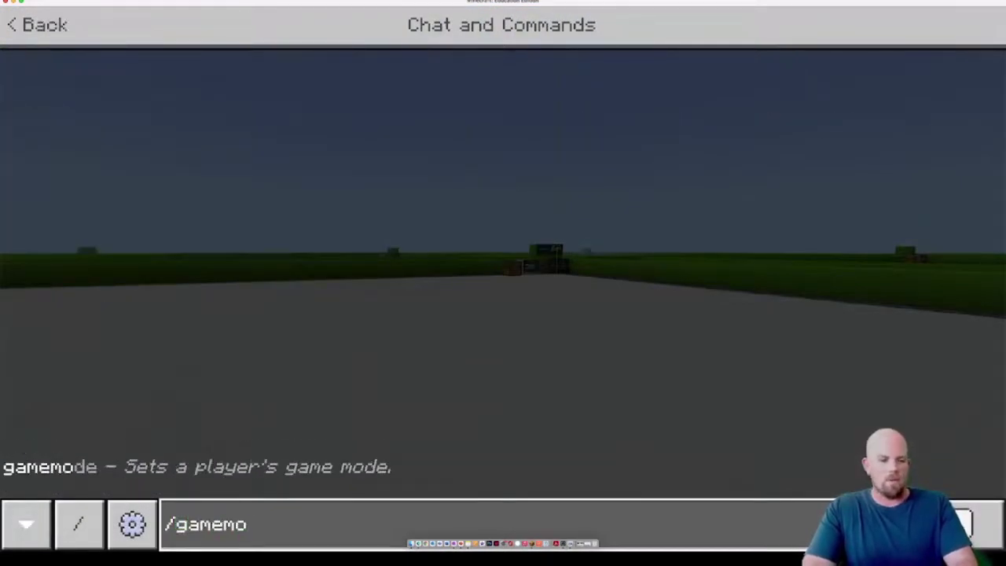
{"action": "type", "text": "de c @a"}
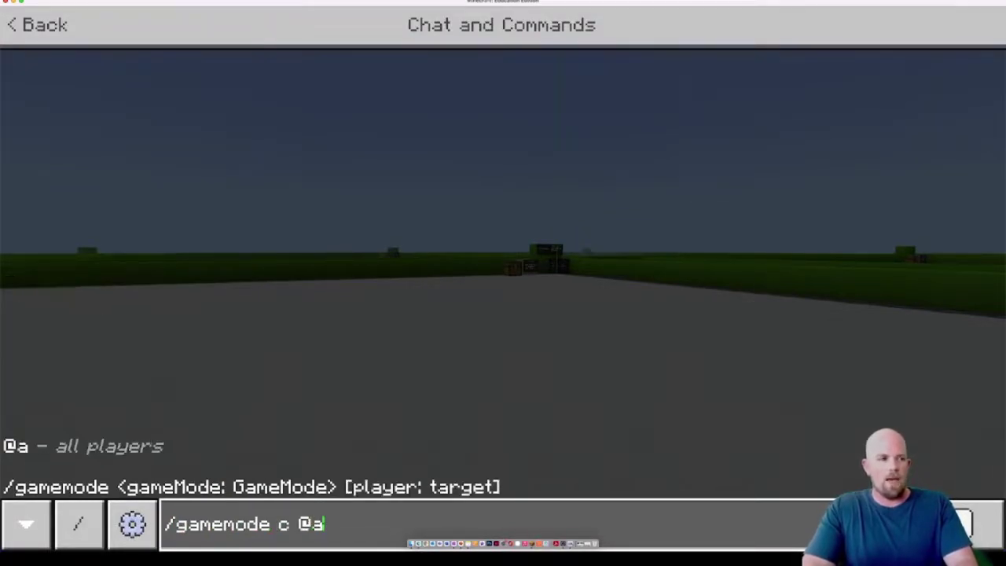
{"action": "key", "text": "Return"}
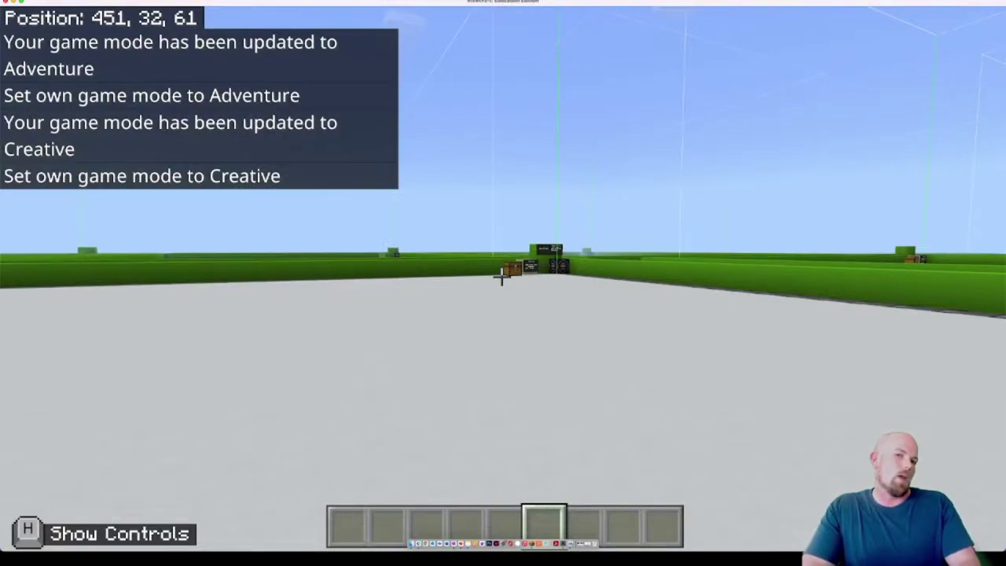
Switch to OneNote and review the Teleporting and Remove the Coding Agent command sections
{"action": "key", "text": "Escape"}
{"action": "left_click", "coordinate": [457, 543]}
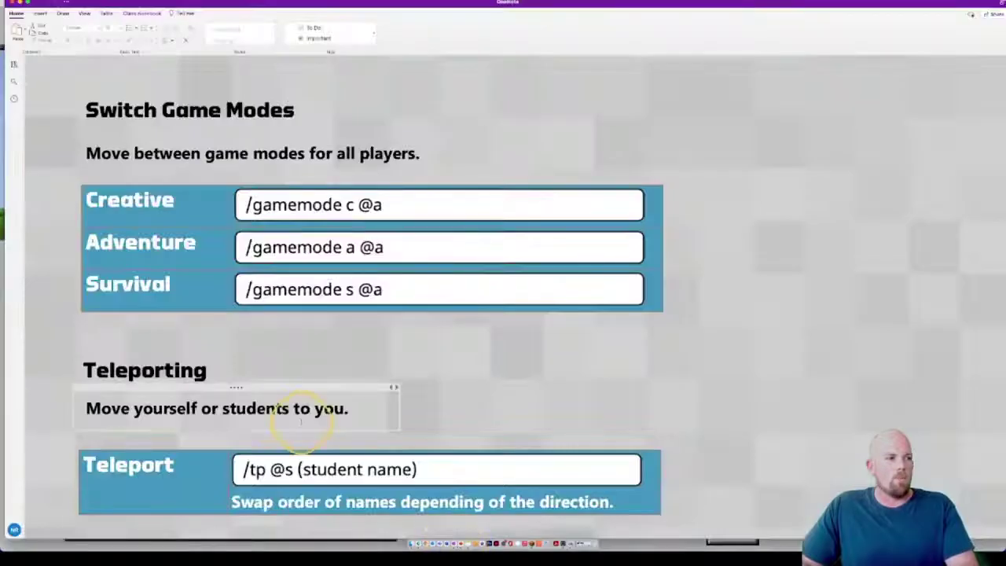
{"action": "scroll", "coordinate": [302, 421], "scroll_direction": "down", "scroll_amount": 3}
{"action": "scroll", "coordinate": [301, 422], "scroll_direction": "down", "scroll_amount": 3}
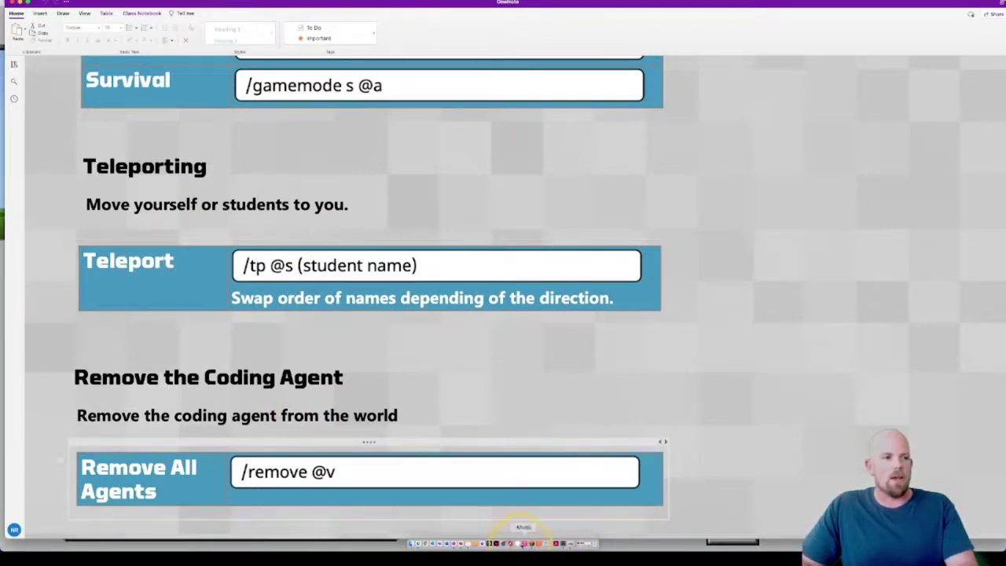
{"action": "scroll", "coordinate": [263, 441], "scroll_direction": "down", "scroll_amount": 1}
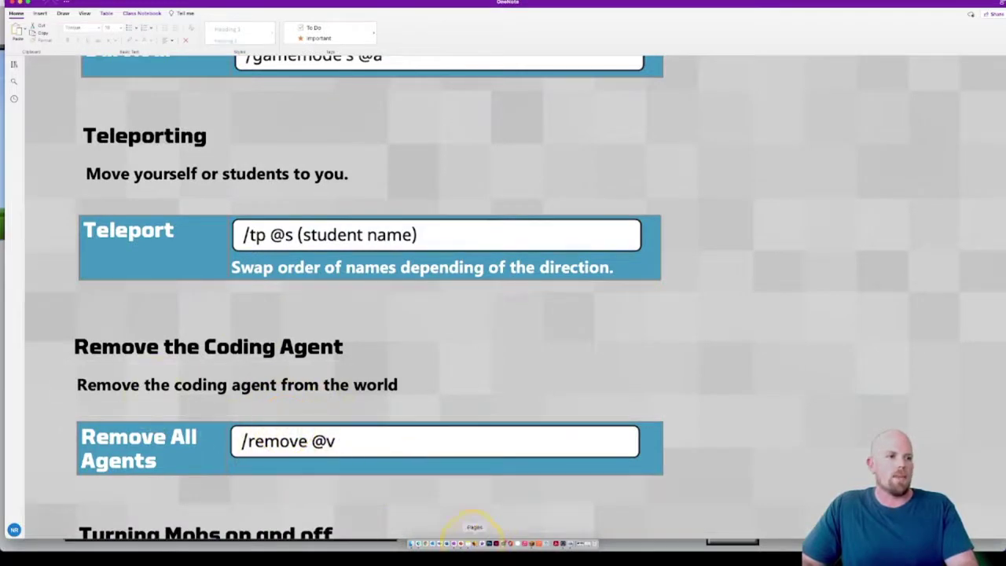
Switch to Minecraft, run /tp @v @s to teleport all Agents to yourself, and back away until the Agent is in view
{"action": "left_click", "coordinate": [532, 544]}
{"action": "type", "text": "t"}
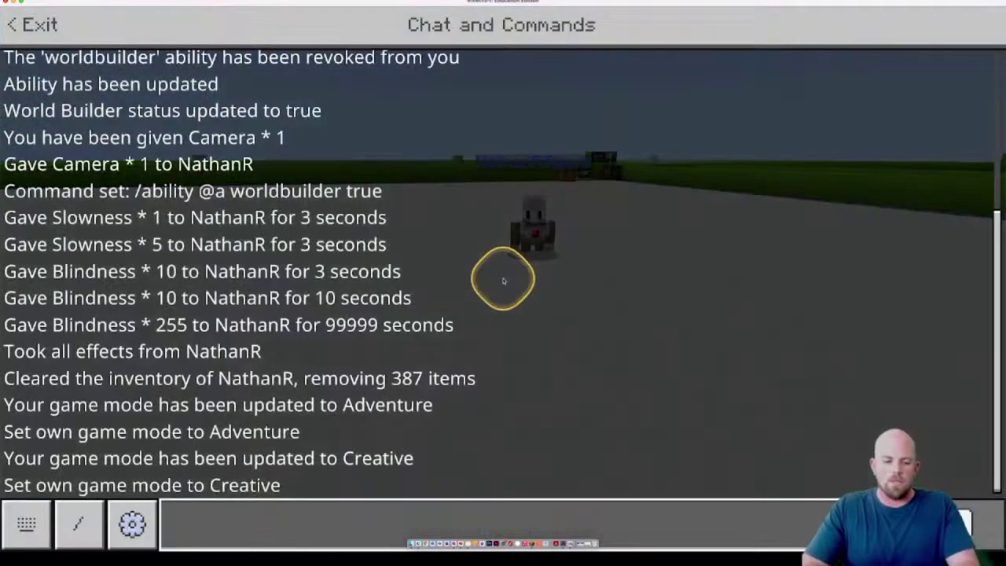
{"action": "type", "text": "/tp"}
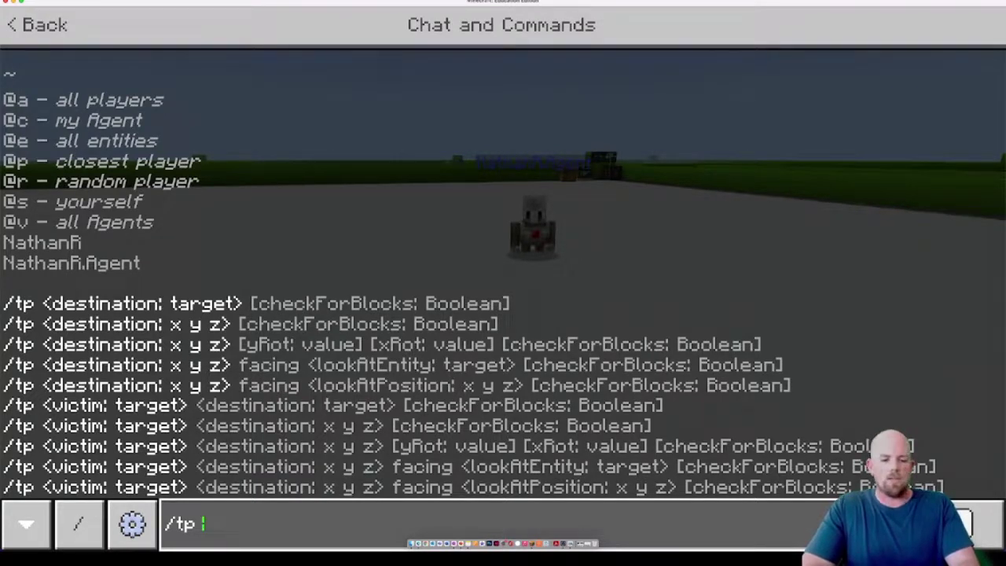
{"action": "type", "text": "@v"}
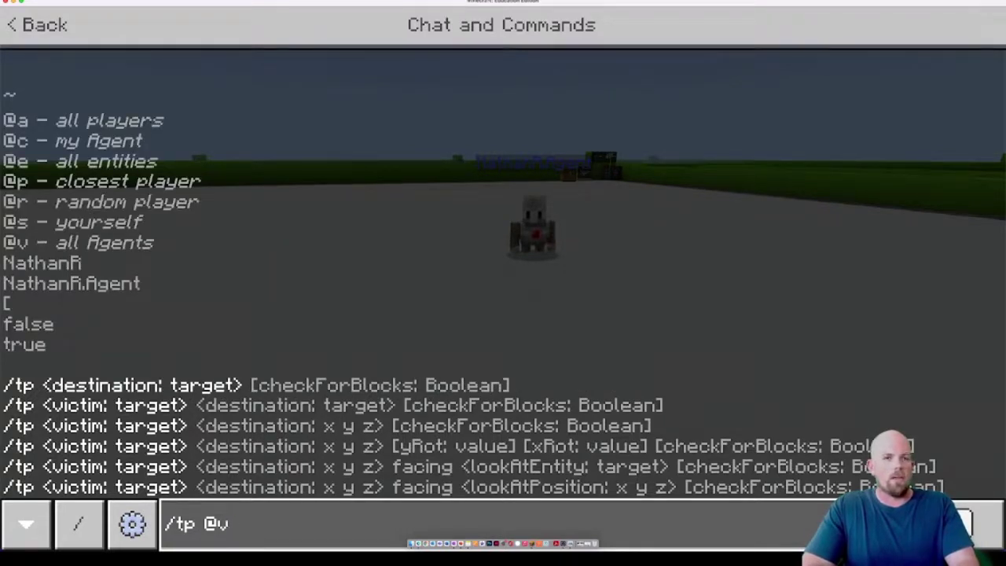
{"action": "left_click", "coordinate": [508, 282]}
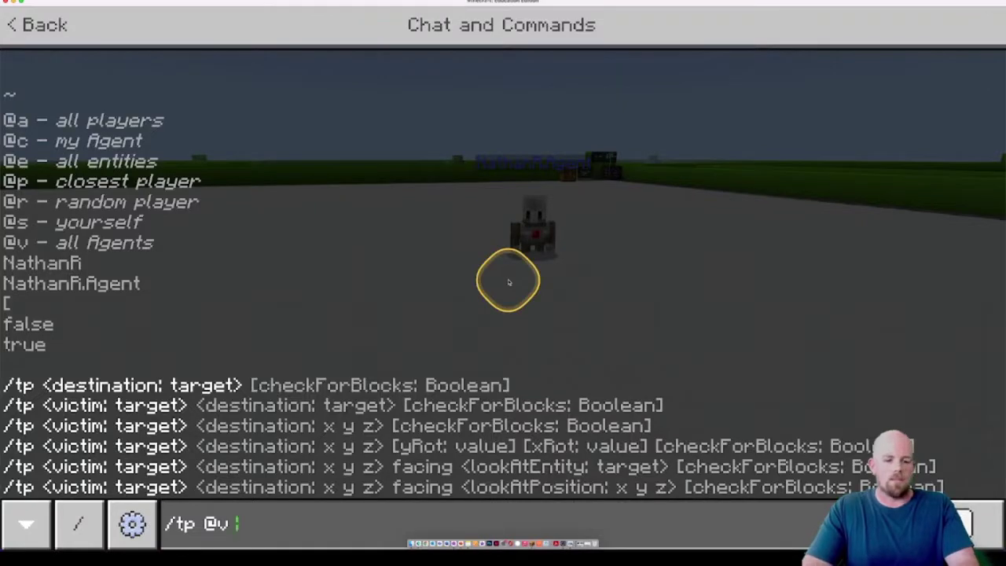
{"action": "type", "text": "@s"}
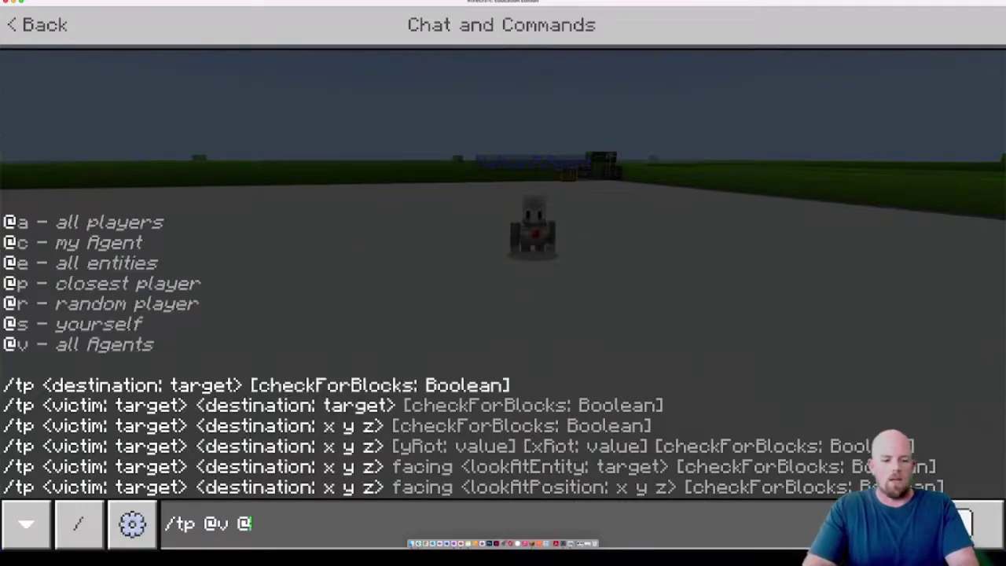
{"action": "key", "text": "Return"}
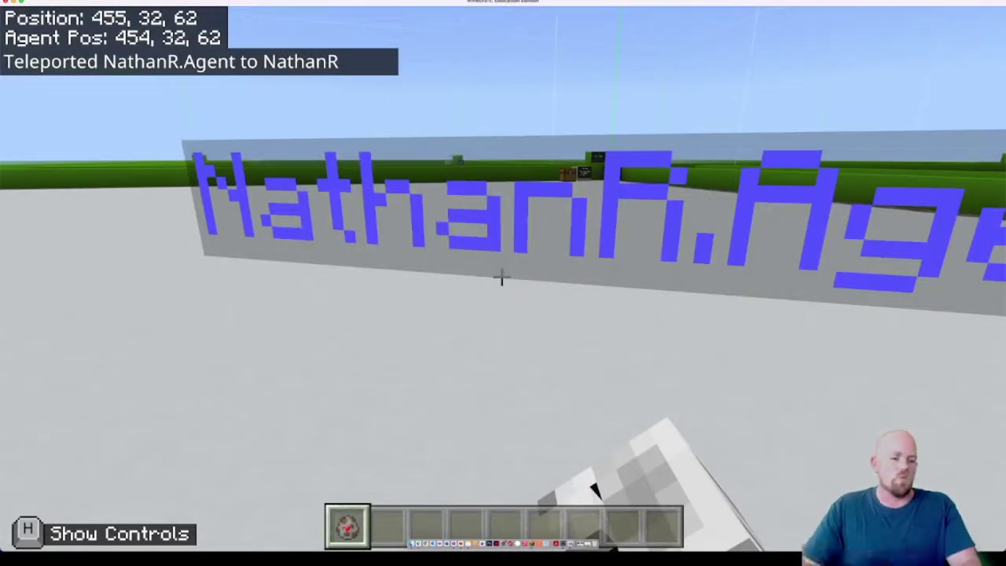
{"action": "key", "text": "s"}
{"action": "left_click", "coordinate": [501, 277]}
{"action": "key", "text": "s"}
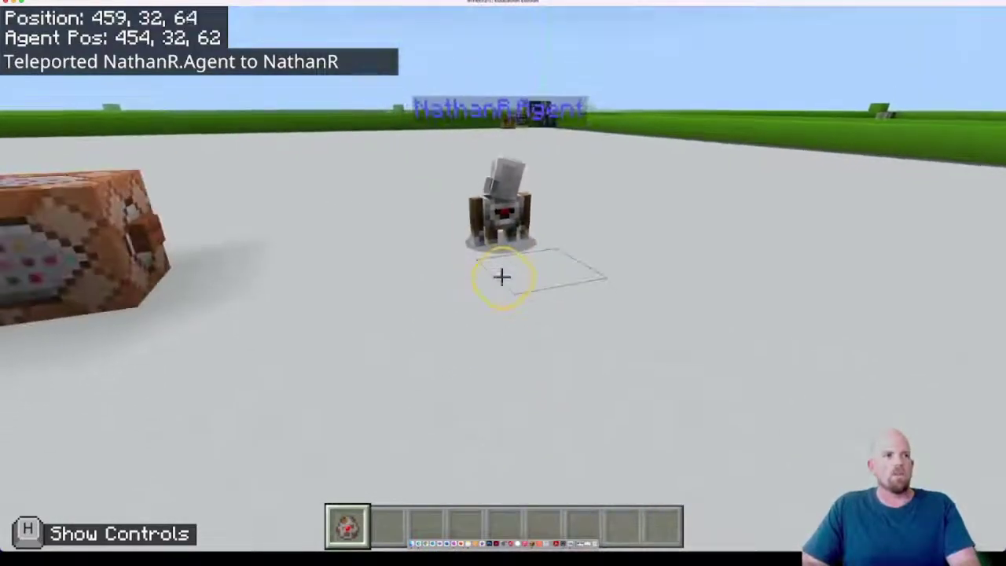
Run /tp @s @v to teleport yourself to the Agent, and back away from it
{"action": "type", "text": "t"}
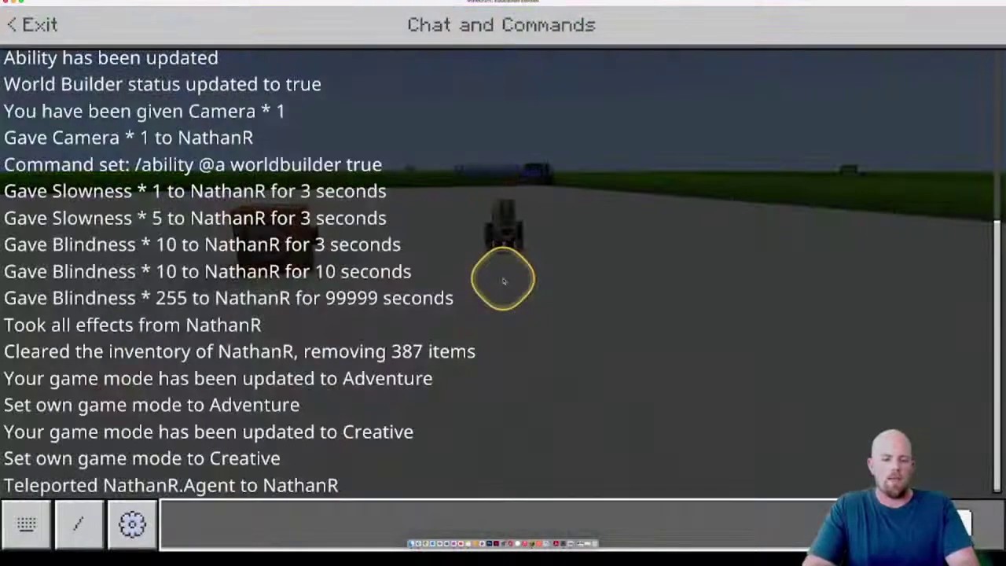
{"action": "type", "text": "/tp "}
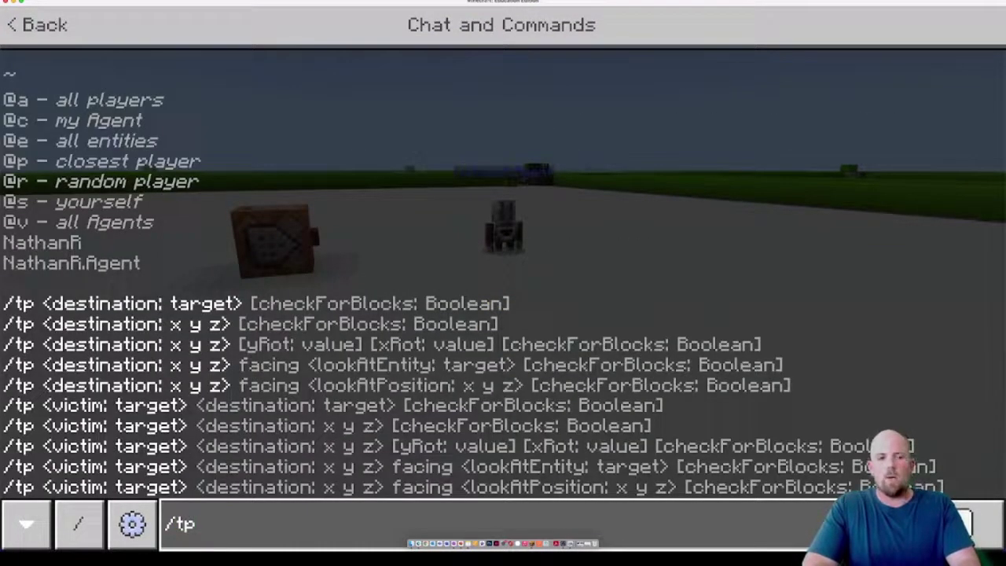
{"action": "type", "text": "@s @"}
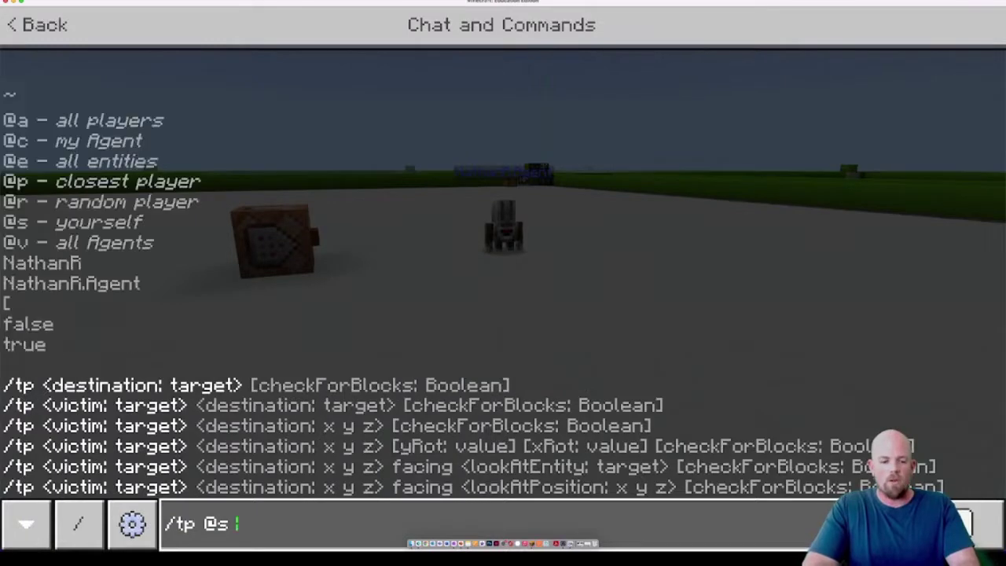
{"action": "type", "text": "v"}
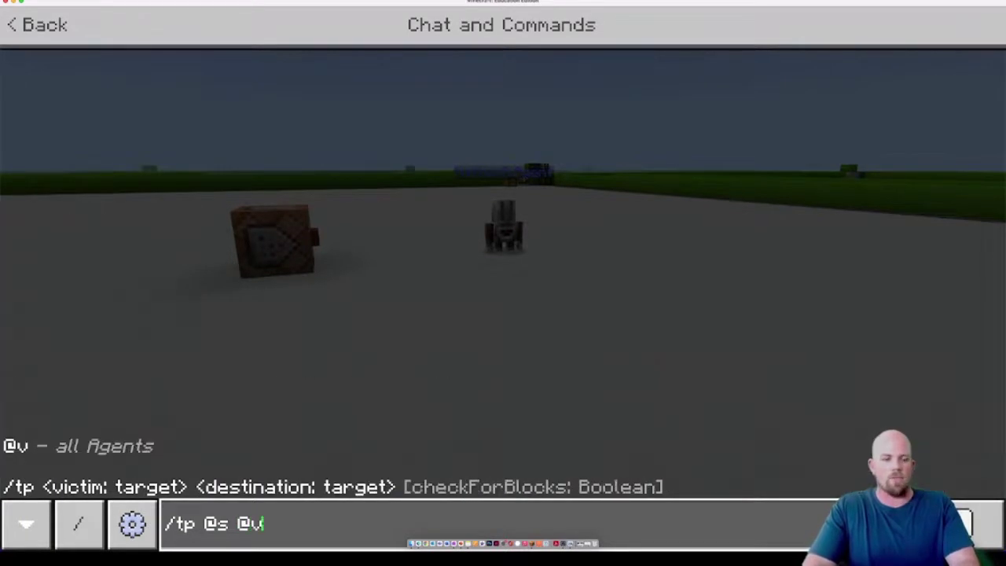
{"action": "key", "text": "Return"}
{"action": "left_click", "coordinate": [502, 276]}
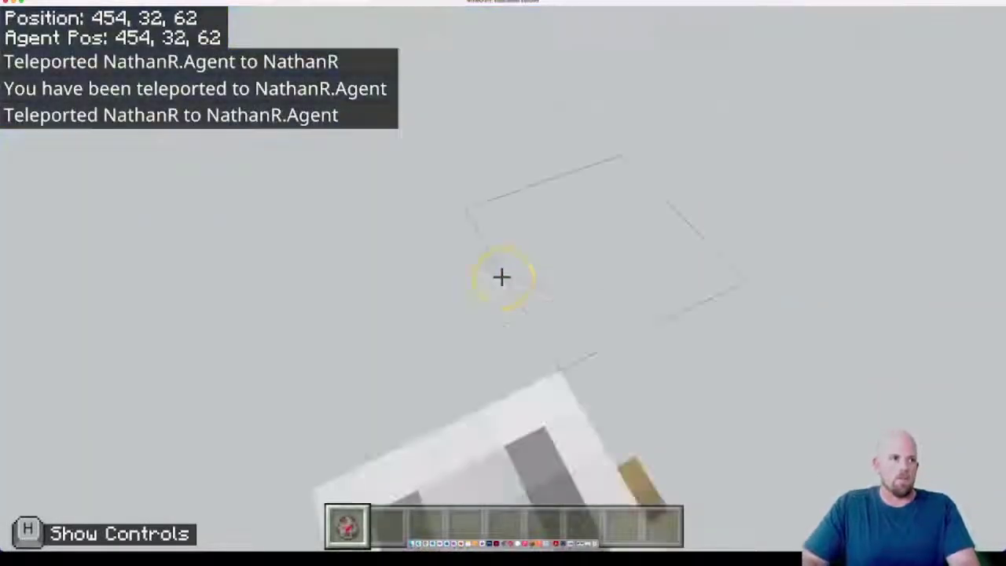
{"action": "key", "text": "s"}
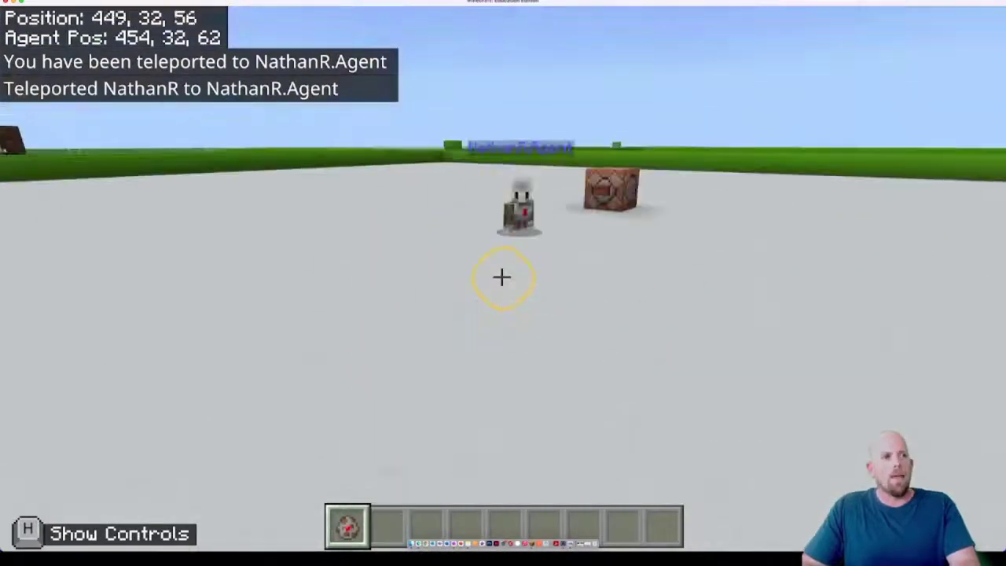
{"action": "key", "text": "w"}
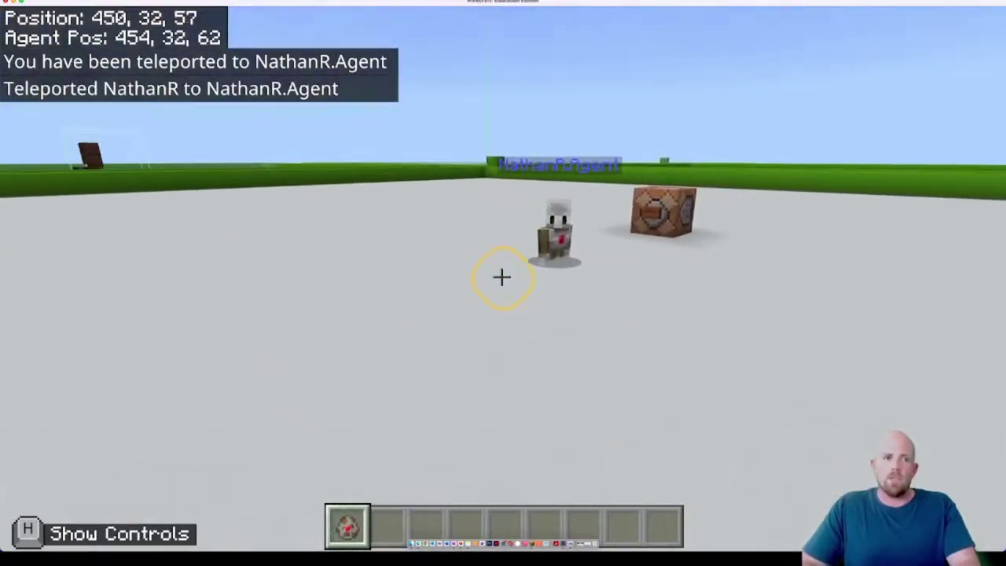
Check the Remove All Agents command in OneNote, and return to Minecraft to resume the game
{"action": "key", "text": "Escape"}
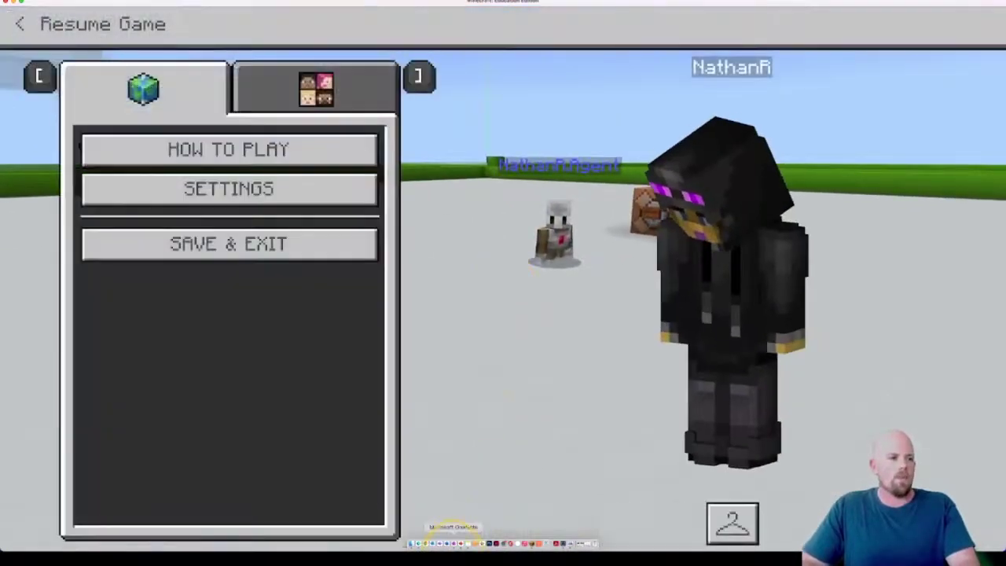
{"action": "left_click", "coordinate": [460, 543]}
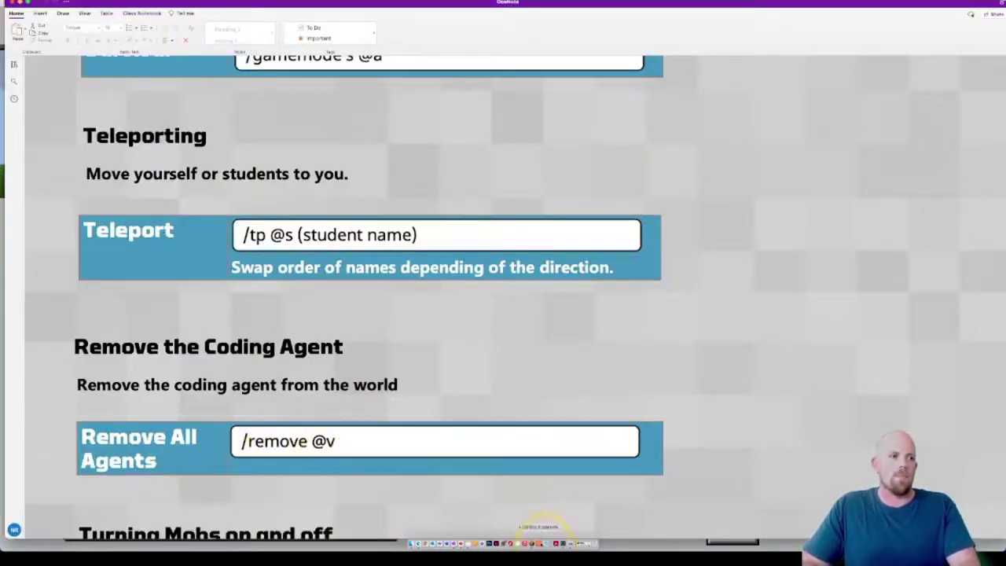
{"action": "left_click", "coordinate": [534, 543]}
{"action": "left_click", "coordinate": [20, 24]}
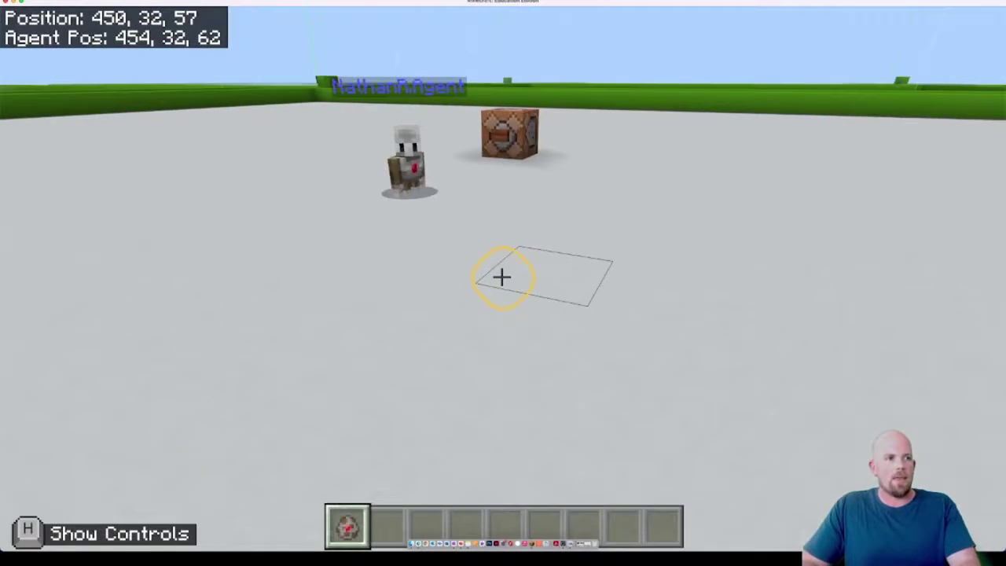
Add Magenta Glazed Terracotta from the creative inventory to the third hotbar slot
{"action": "key", "text": "e"}
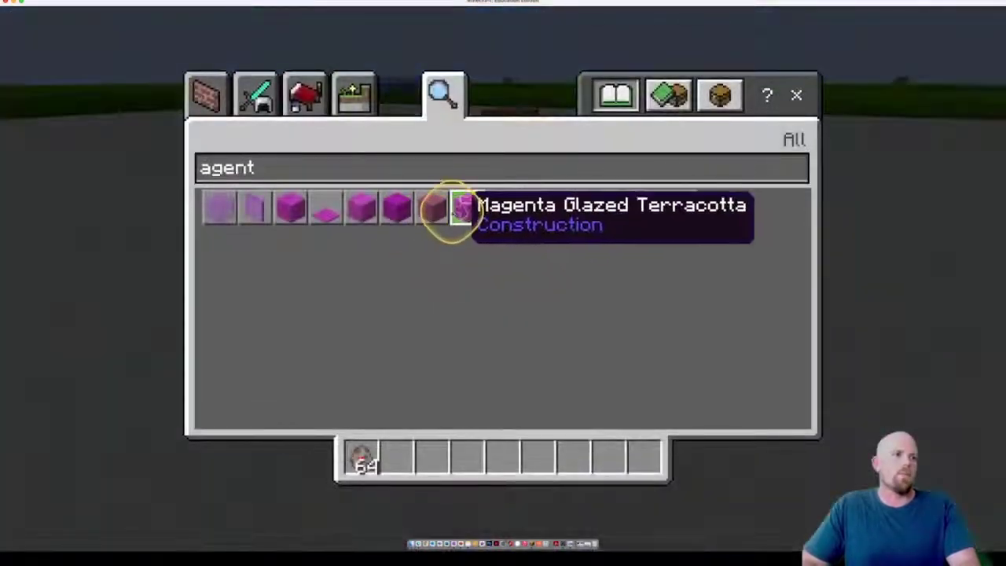
{"action": "left_click", "coordinate": [464, 209]}
{"action": "left_click", "coordinate": [434, 463]}
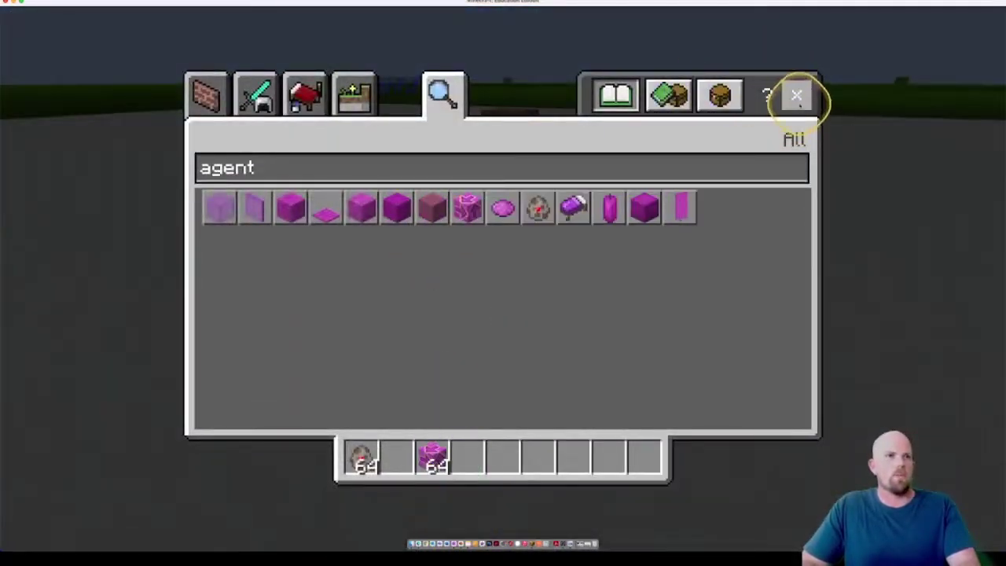
{"action": "left_click", "coordinate": [797, 95]}
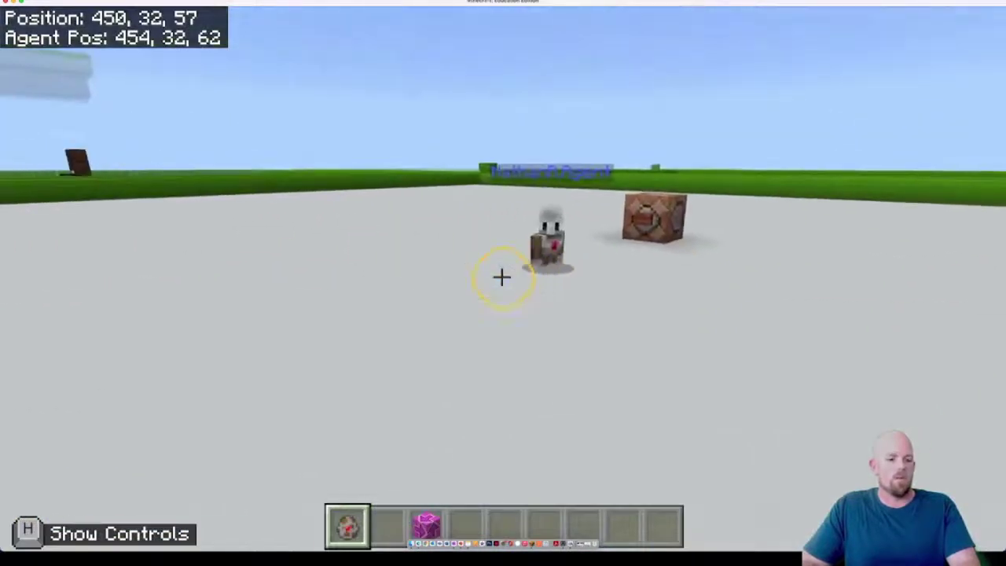
Place Magenta Glazed Terracotta blocks on the ground beside and above the Agent to form a wall around it
{"action": "key", "text": "3"}
{"action": "key", "text": "w"}
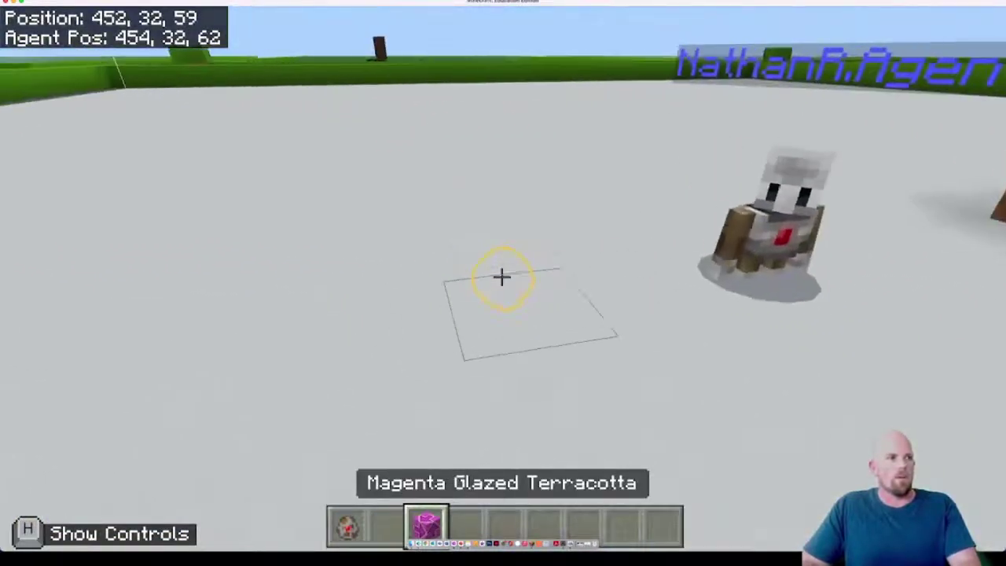
{"action": "right_click", "coordinate": [503, 277]}
{"action": "right_click", "coordinate": [503, 277]}
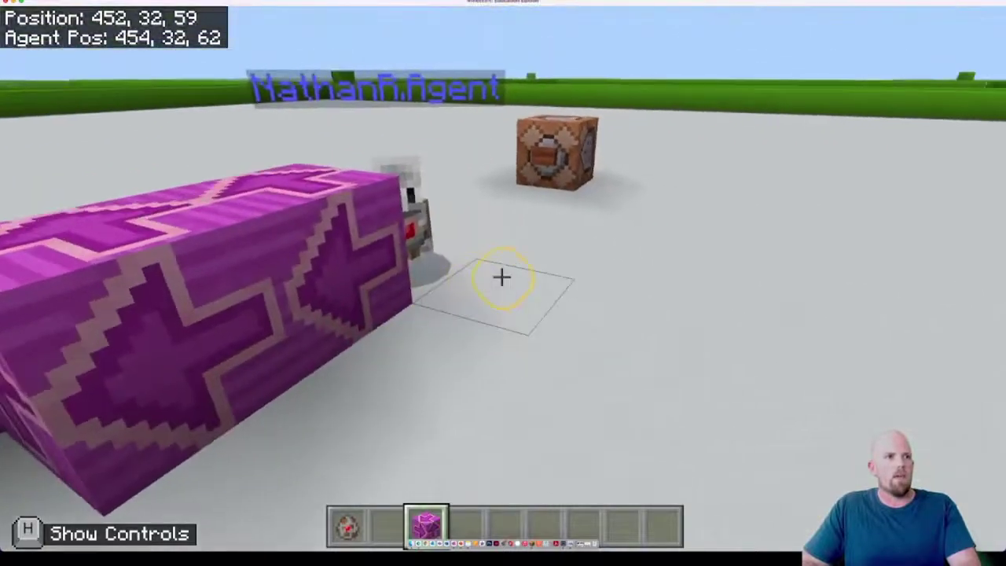
{"action": "key", "text": "w"}
{"action": "right_click", "coordinate": [501, 277]}
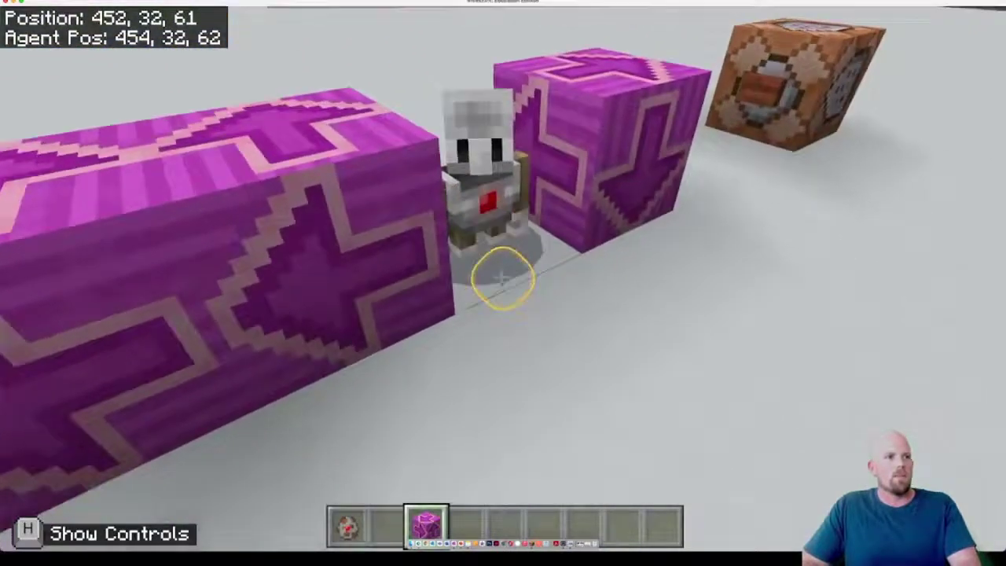
{"action": "right_click", "coordinate": [503, 277]}
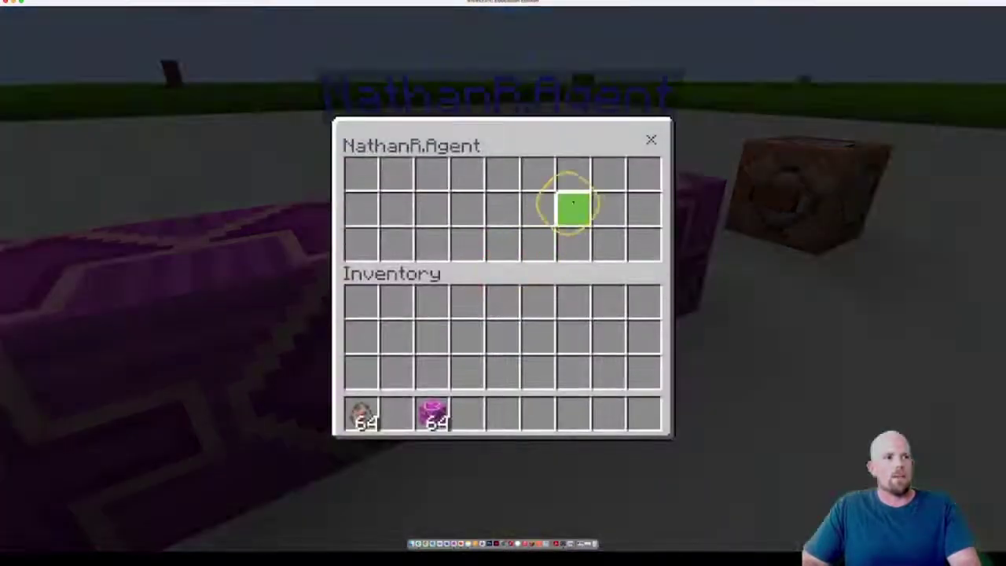
{"action": "left_click", "coordinate": [650, 140]}
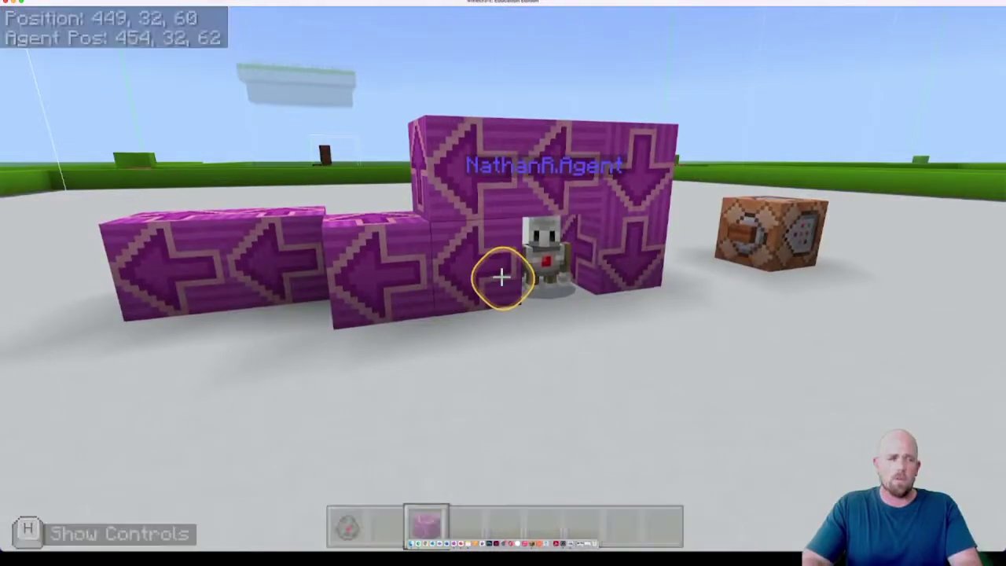
Run /remove @v to remove all Agents from the world
{"action": "type", "text": "t/"}
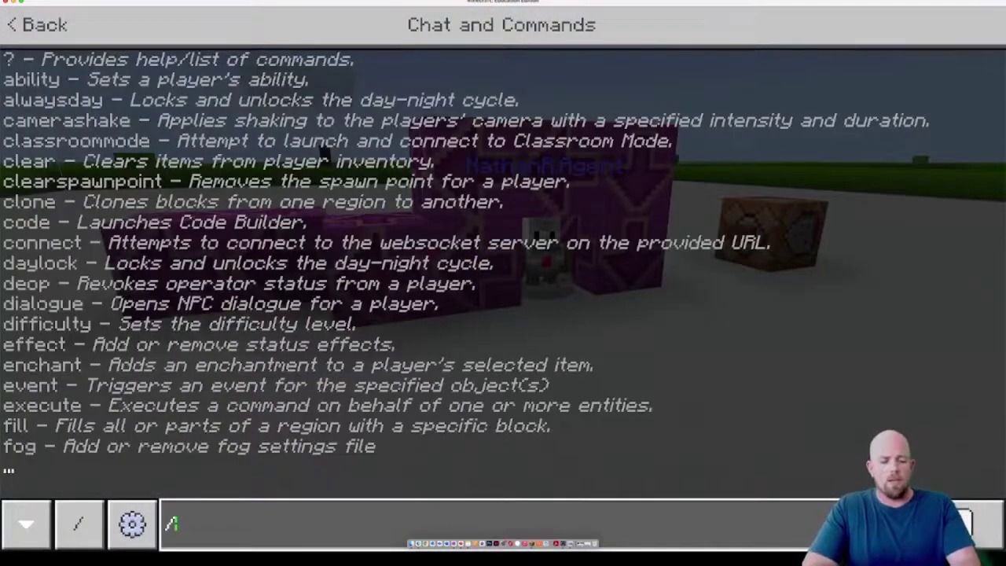
{"action": "type", "text": "remo"}
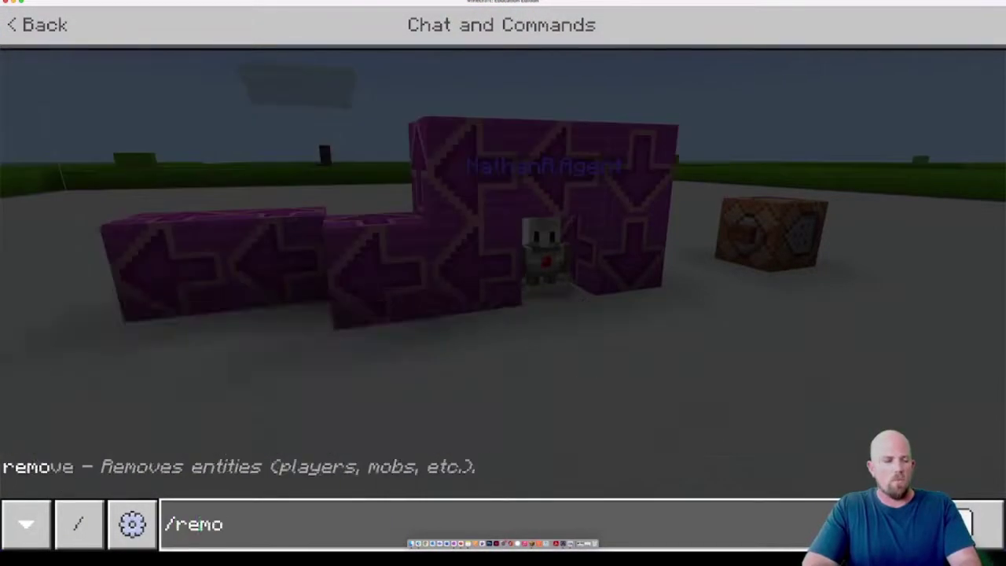
{"action": "type", "text": "ve @"}
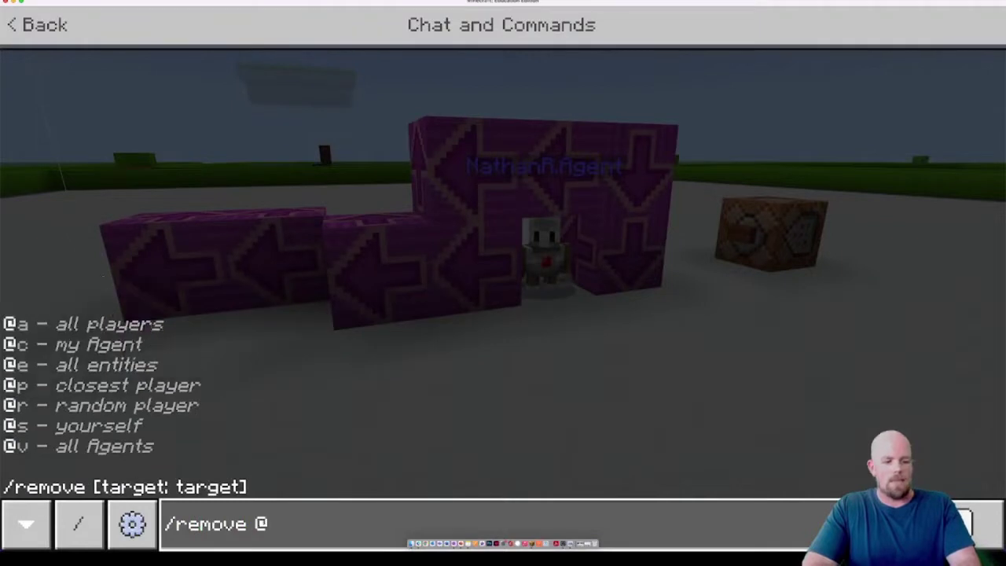
{"action": "type", "text": "v"}
{"action": "key", "text": "Return"}
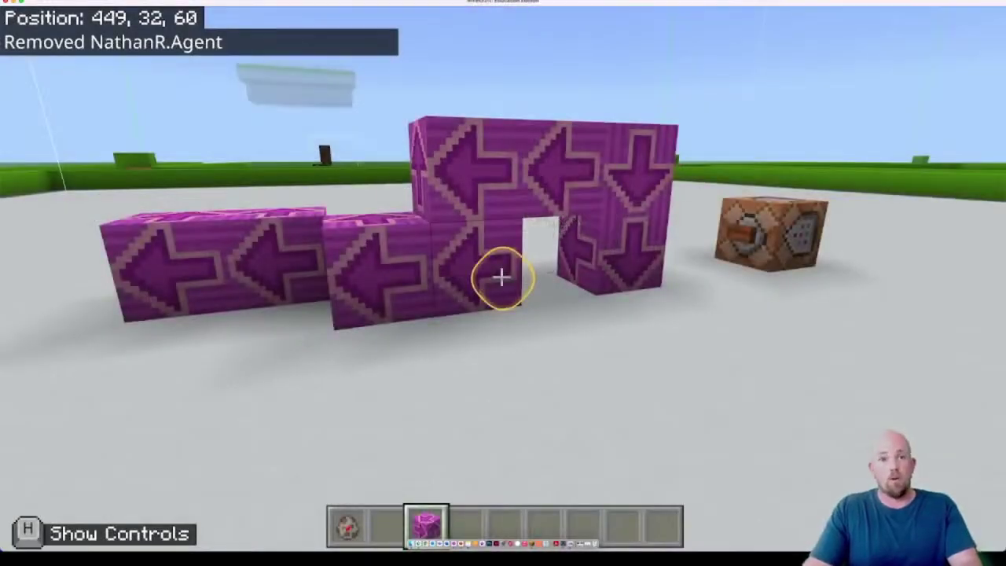
Review the Turning Mobs on and off commands in OneNote, and return to the Minecraft world
{"action": "key", "text": "super+Tab"}
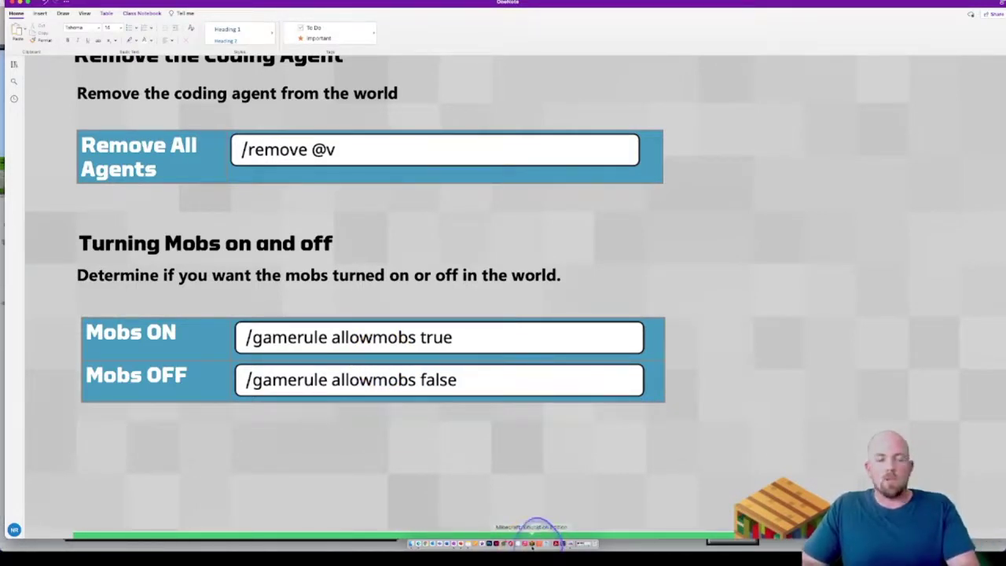
{"action": "left_click", "coordinate": [534, 544]}
{"action": "left_click", "coordinate": [19, 22]}
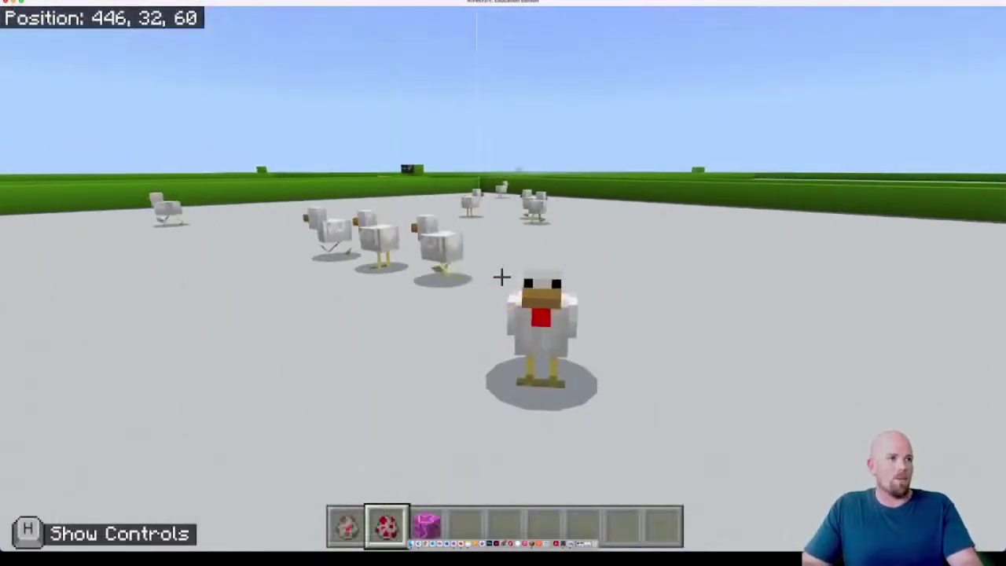
Run /gamerule allowmobs false to turn mobs off in the world
{"action": "type", "text": "t"}
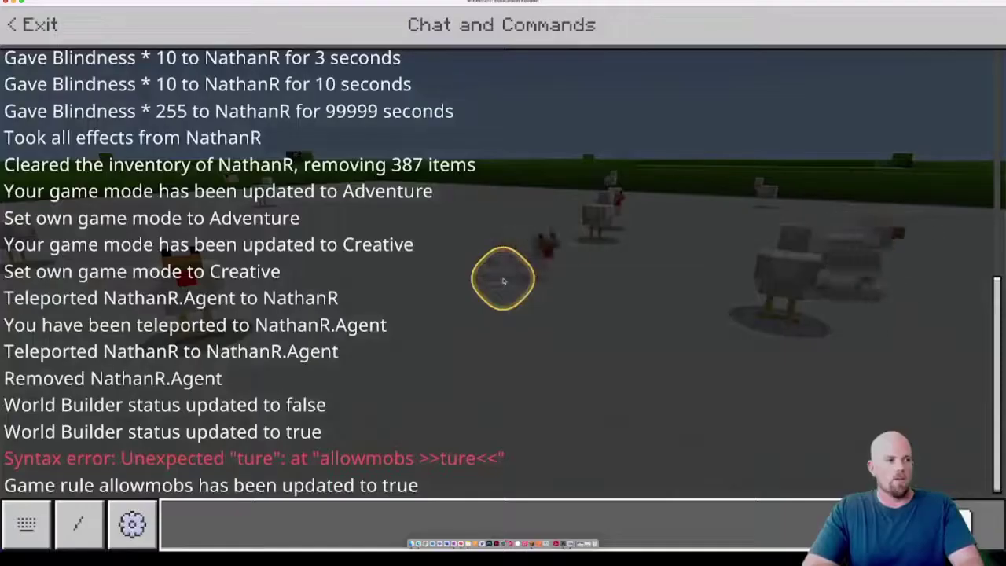
{"action": "type", "text": "/"}
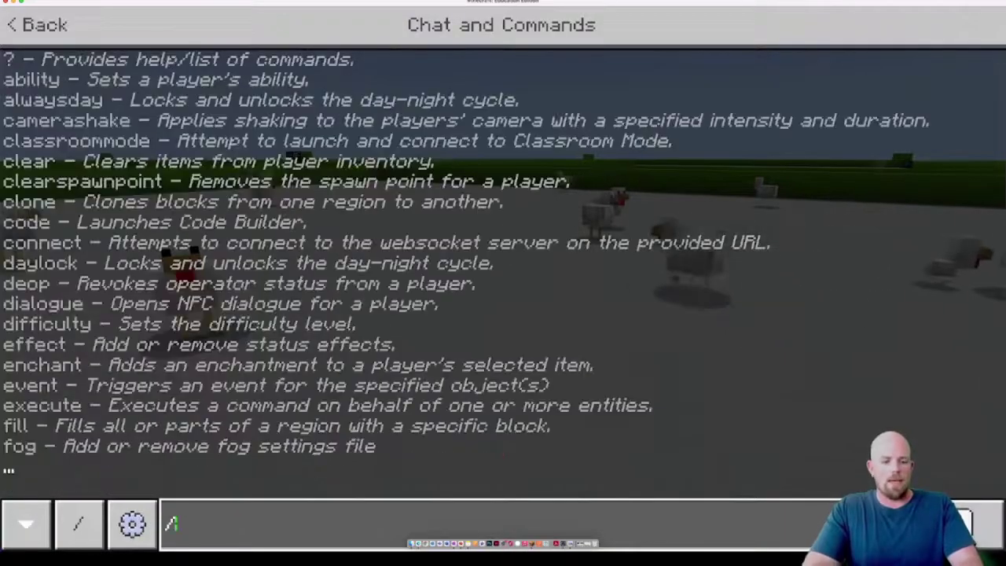
{"action": "type", "text": "game"}
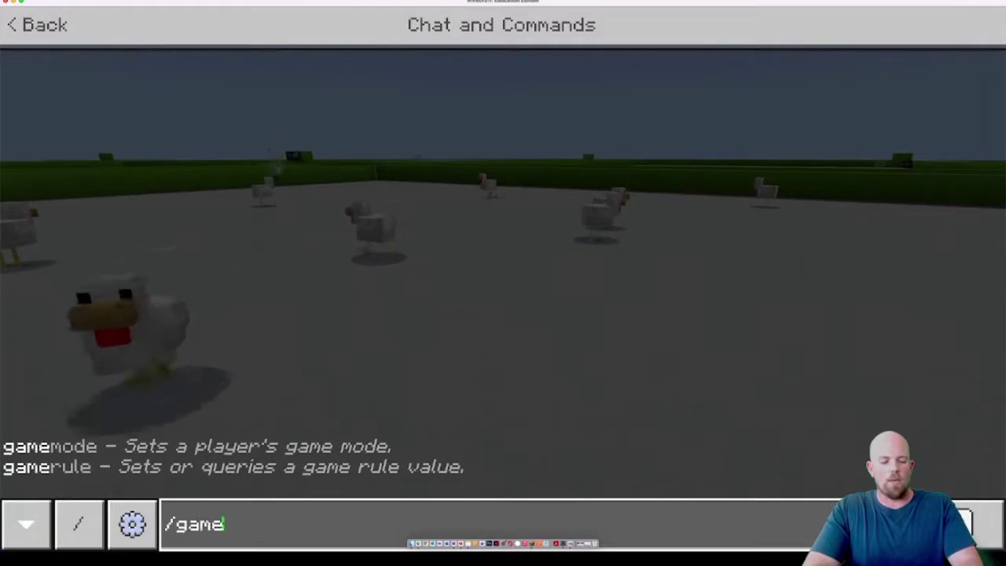
{"action": "type", "text": "rule"}
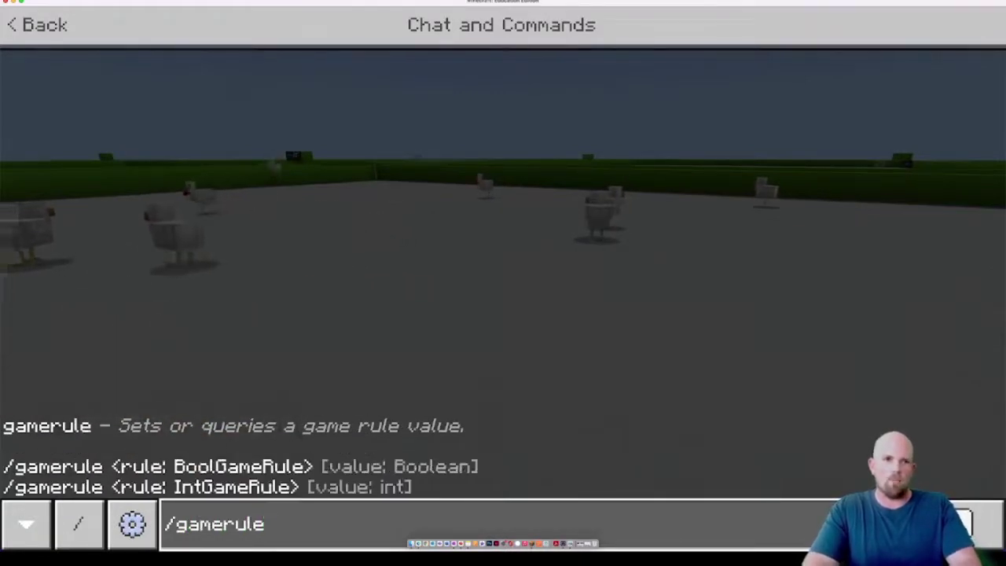
{"action": "type", "text": " x"}
{"action": "key", "text": "BackSpace"}
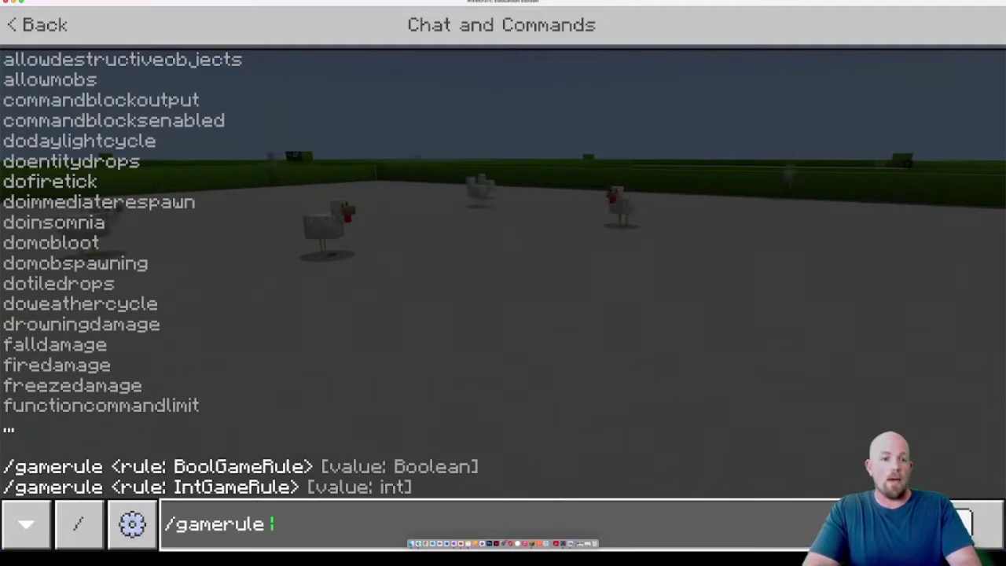
{"action": "type", "text": "allo"}
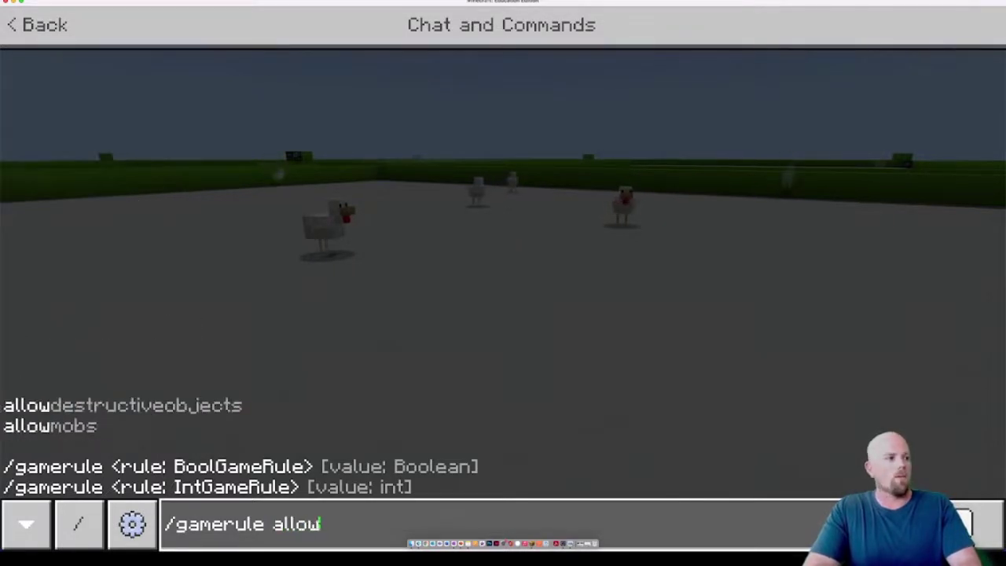
{"action": "type", "text": "w"}
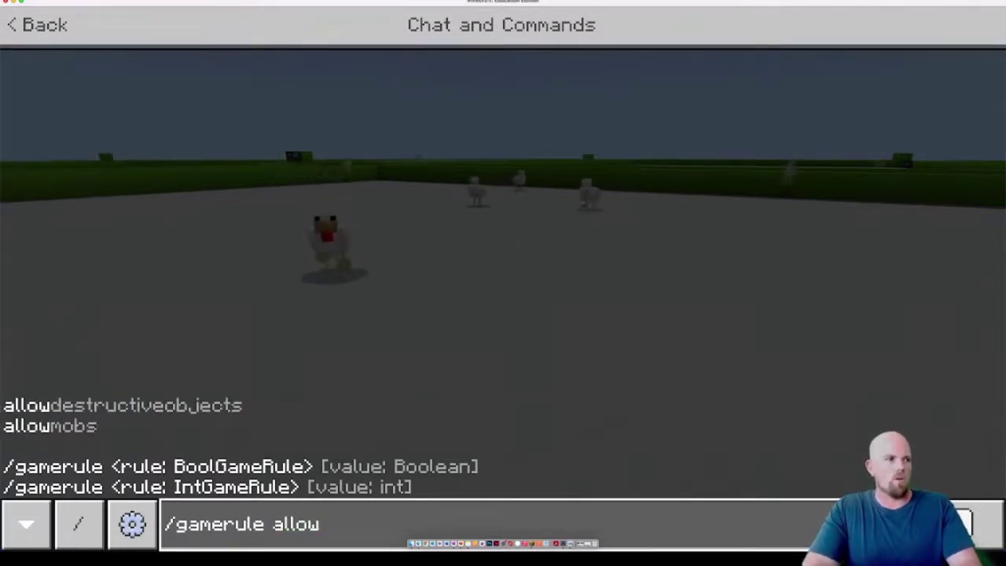
{"action": "key", "text": "Tab"}
{"action": "key", "text": "Tab"}
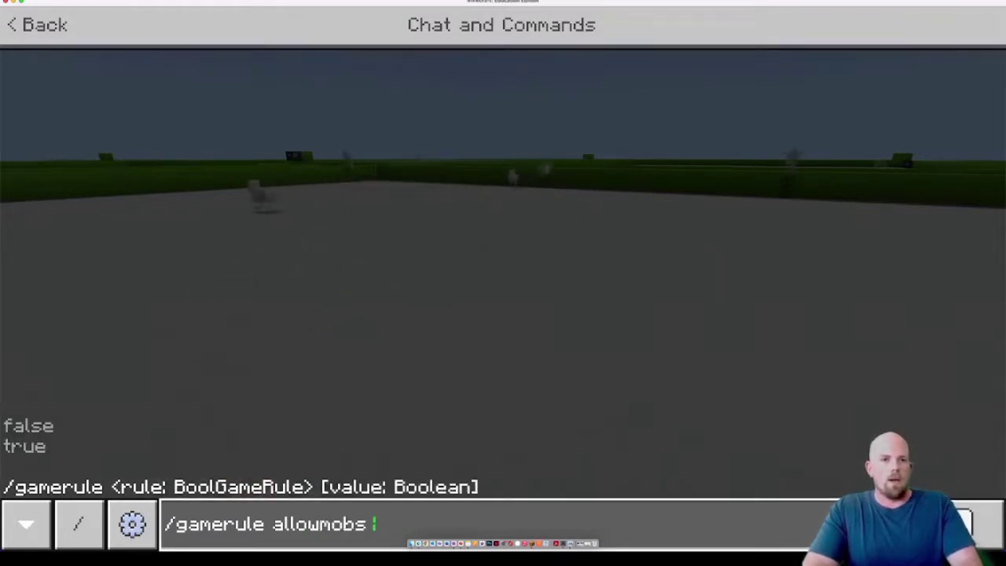
{"action": "type", "text": "f"}
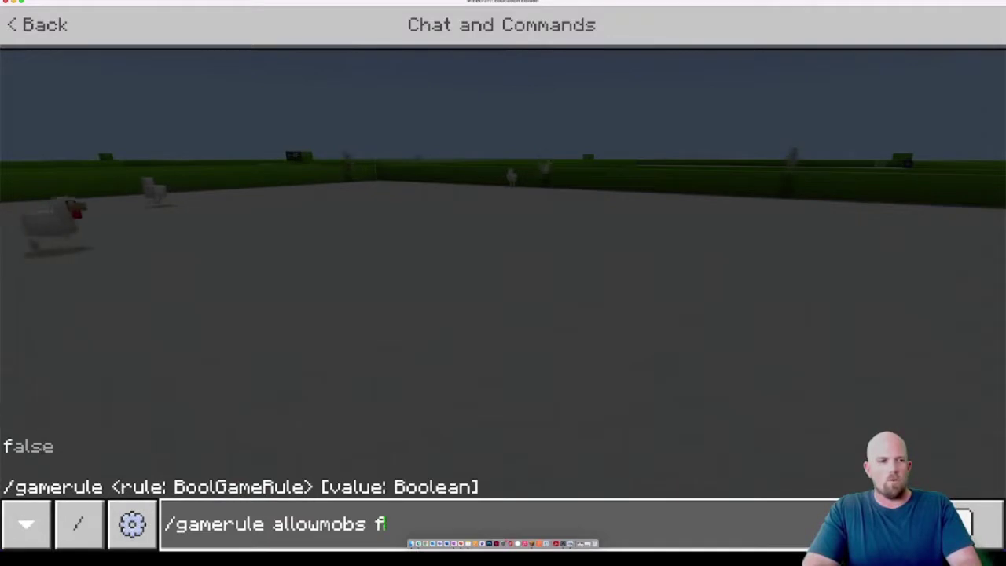
{"action": "type", "text": "alse"}
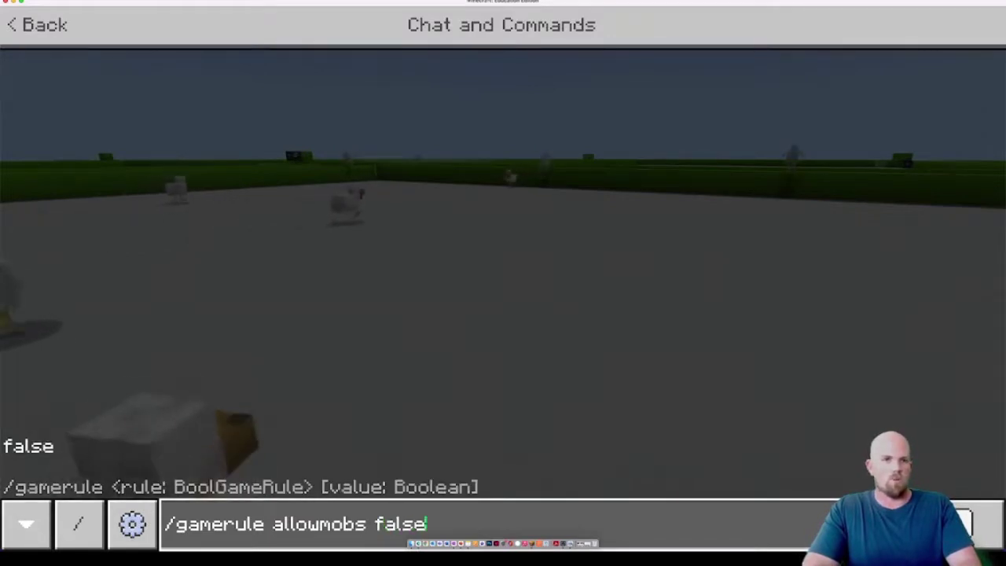
{"action": "key", "text": "Return"}
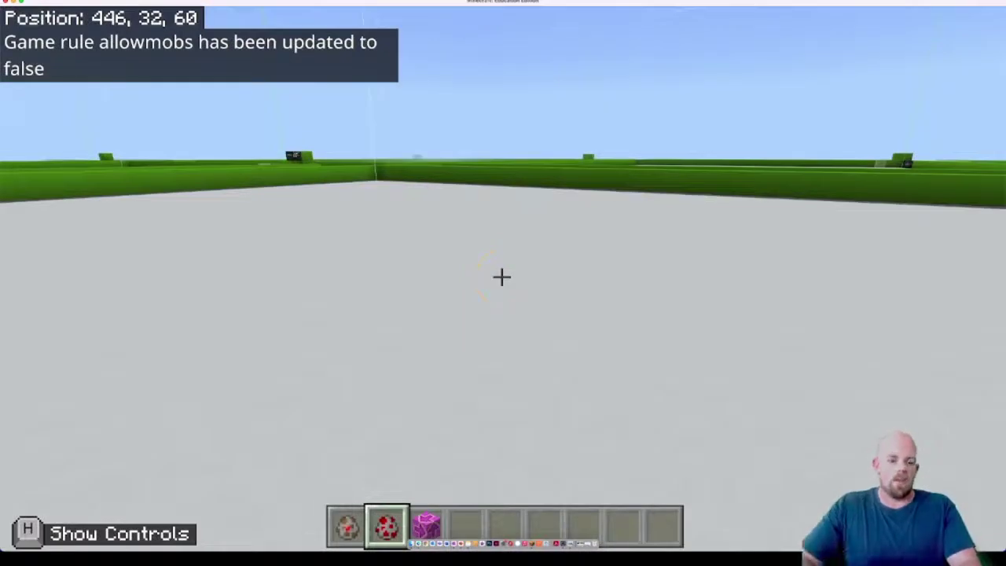
Try to spawn chickens at several spots on the white ground with the selected spawn egg while mobs are disabled
{"action": "right_click", "coordinate": [501, 276]}
{"action": "right_click", "coordinate": [502, 276]}
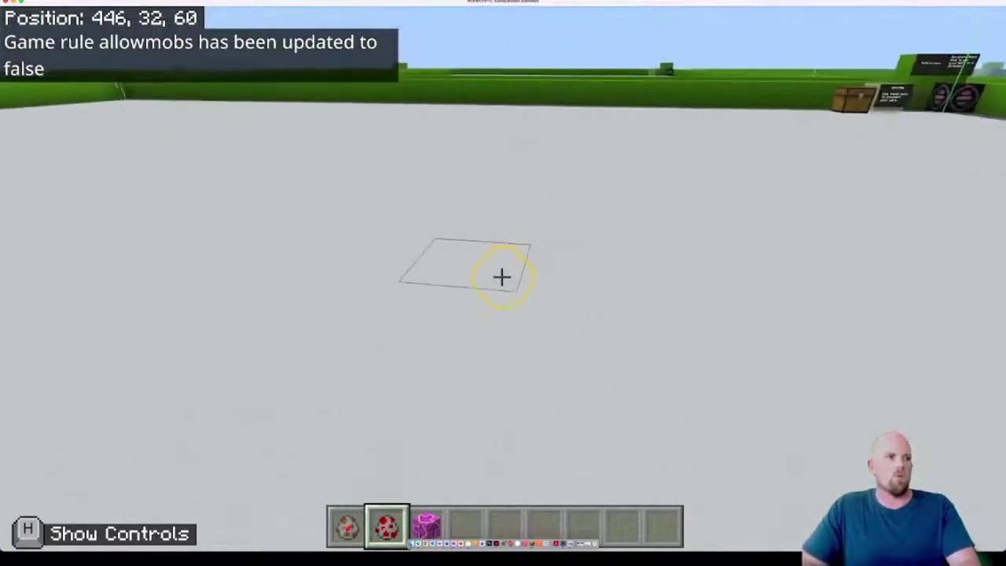
{"action": "right_click", "coordinate": [502, 276]}
{"action": "right_click", "coordinate": [501, 276]}
{"action": "right_click", "coordinate": [502, 276]}
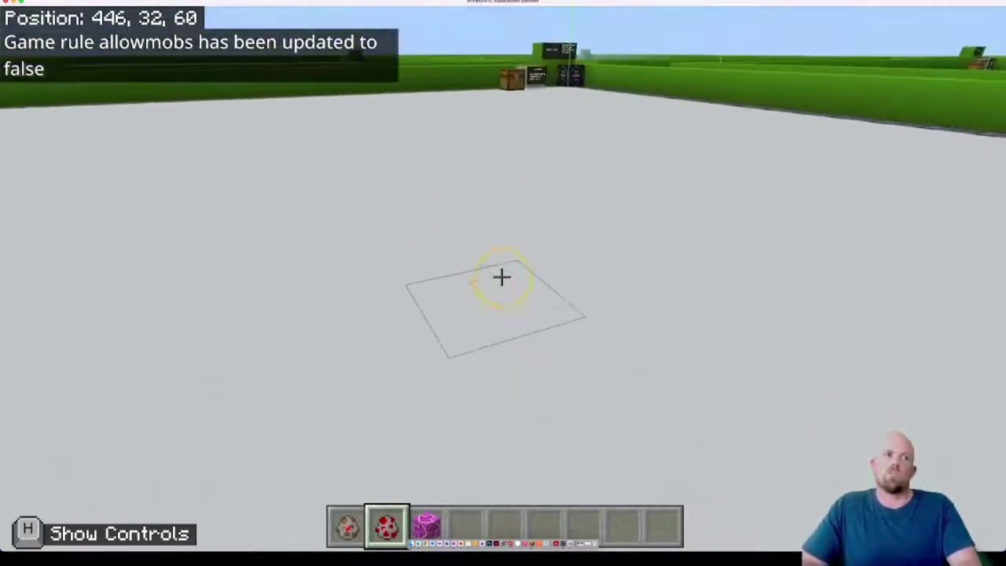
{"action": "right_click", "coordinate": [502, 276]}
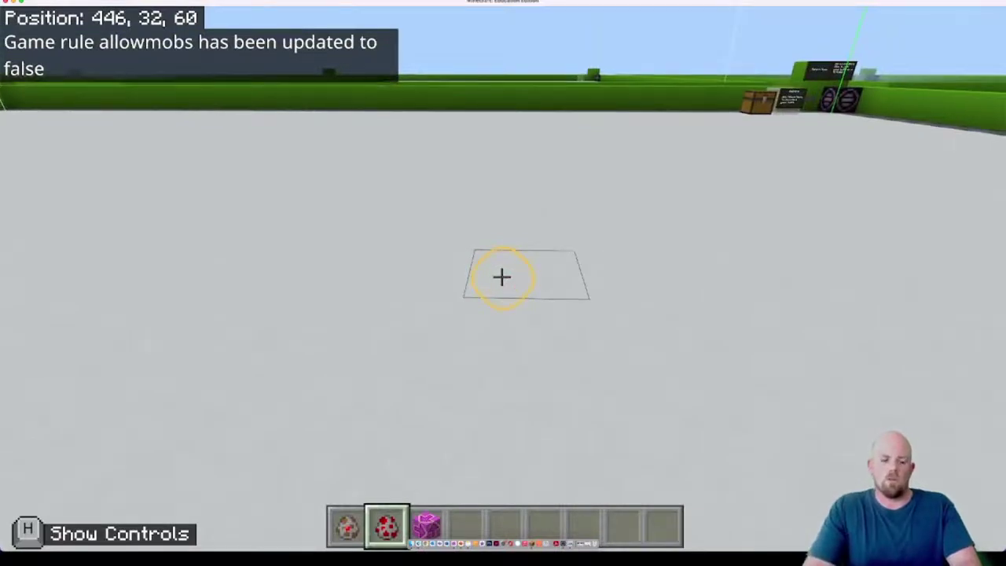
Recall the last game rule command and run it as /gamerule allowmobs true to turn mobs back on
{"action": "key", "text": "slash"}
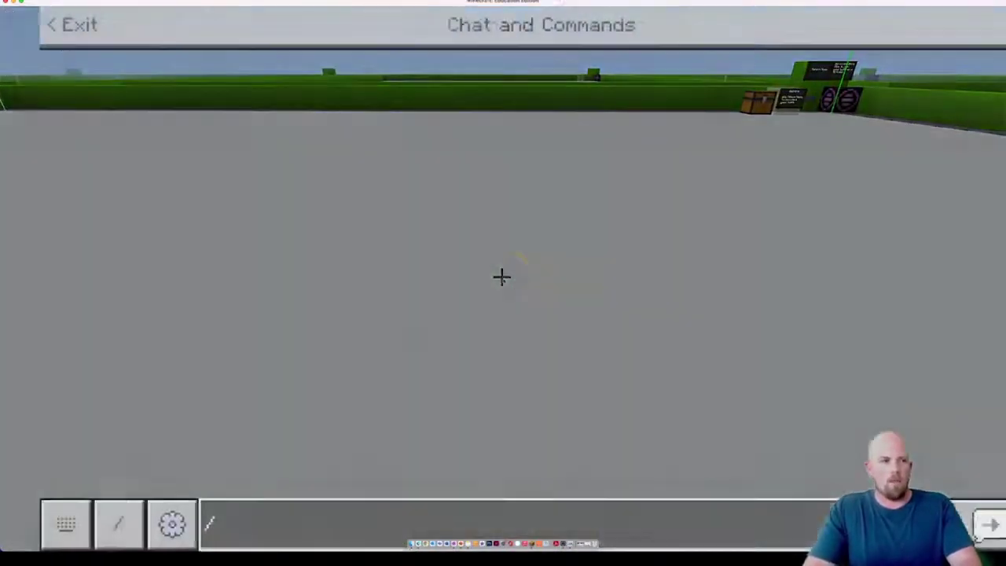
{"action": "key", "text": "Up"}
{"action": "key", "text": "BackSpace"}
{"action": "key", "text": "BackSpace"}
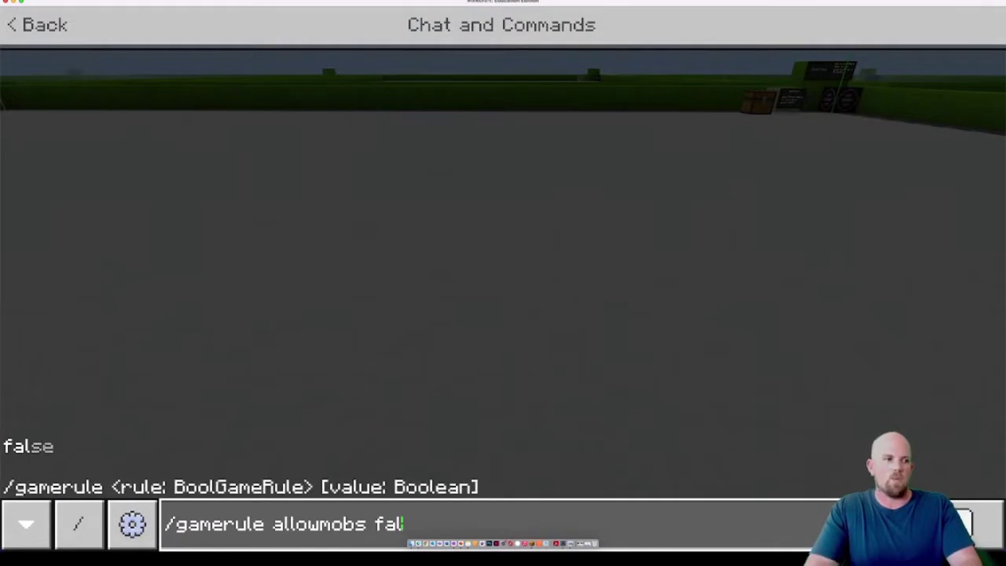
{"action": "type", "text": "true"}
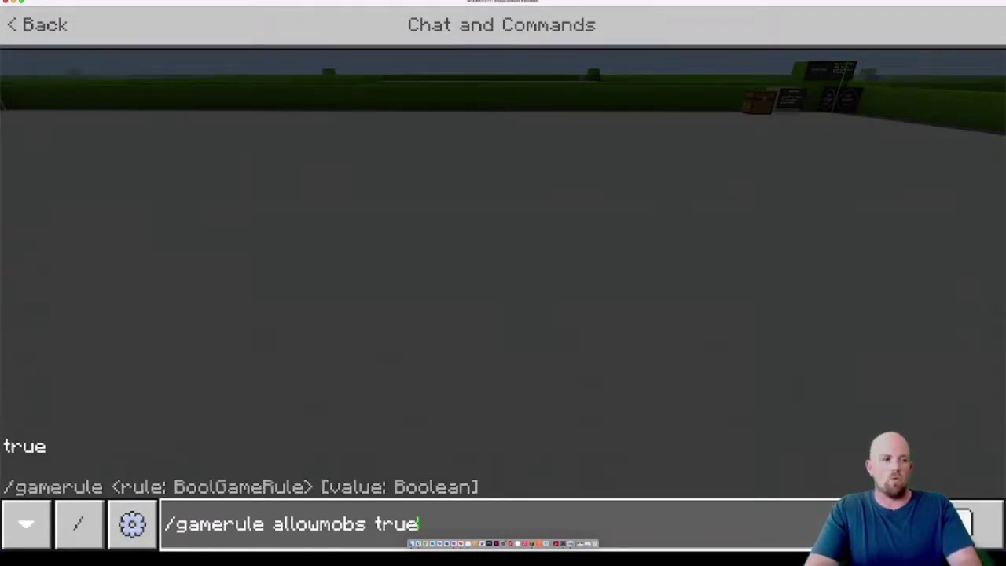
{"action": "key", "text": "Return"}
Spawn several chickens across the white ground with the selected spawn egg
{"action": "right_click", "coordinate": [502, 276]}
{"action": "right_click", "coordinate": [502, 276]}
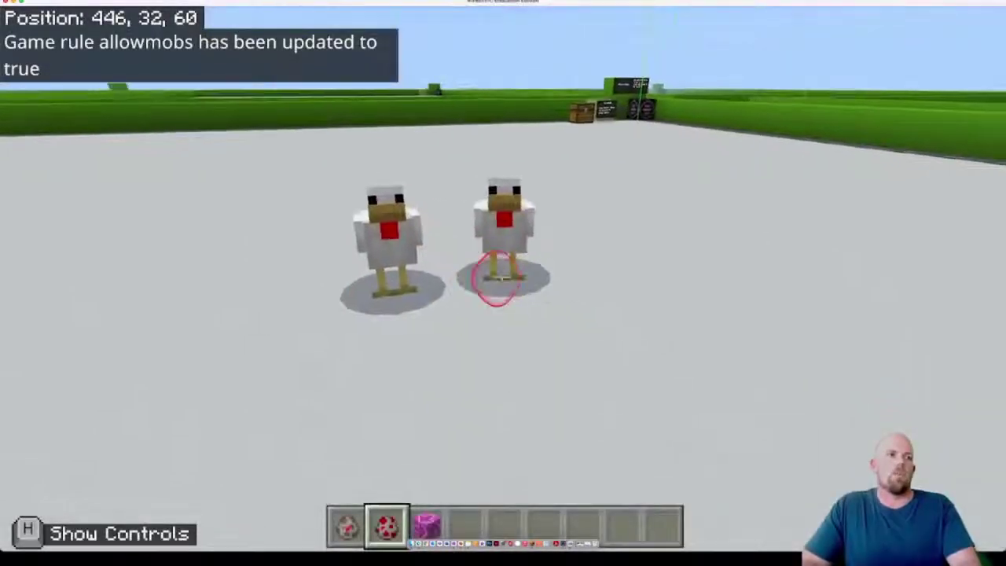
{"action": "right_click", "coordinate": [502, 276]}
{"action": "right_click", "coordinate": [501, 276]}
{"action": "right_click", "coordinate": [502, 276]}
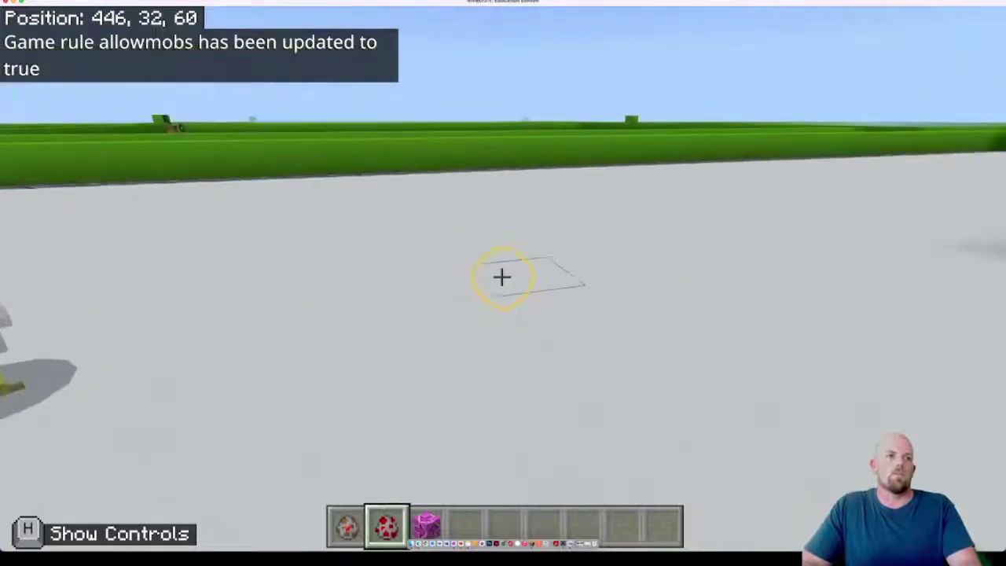